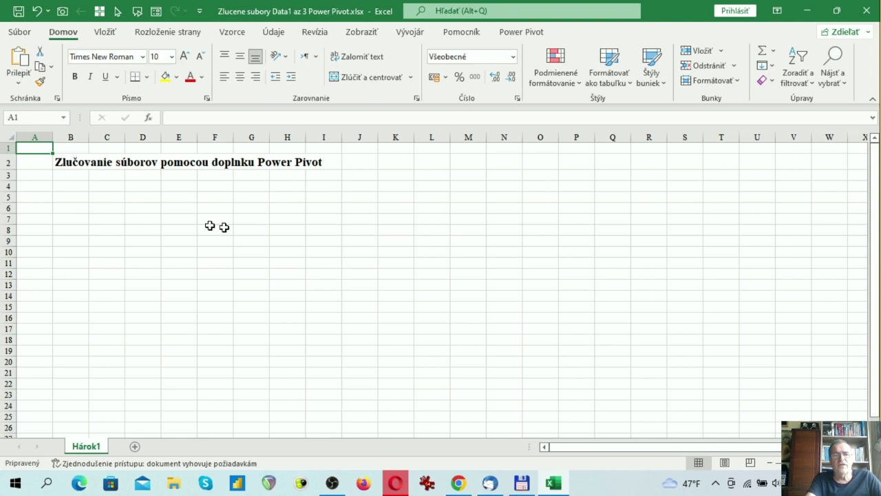
Step: Select title cell B2 and open the workbook's Power Pivot data model window
left_click(59, 242)
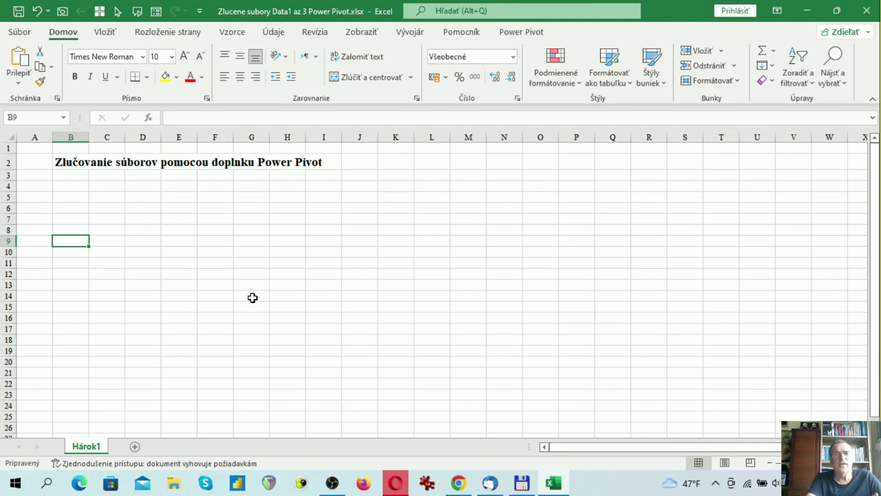
left_click(74, 164)
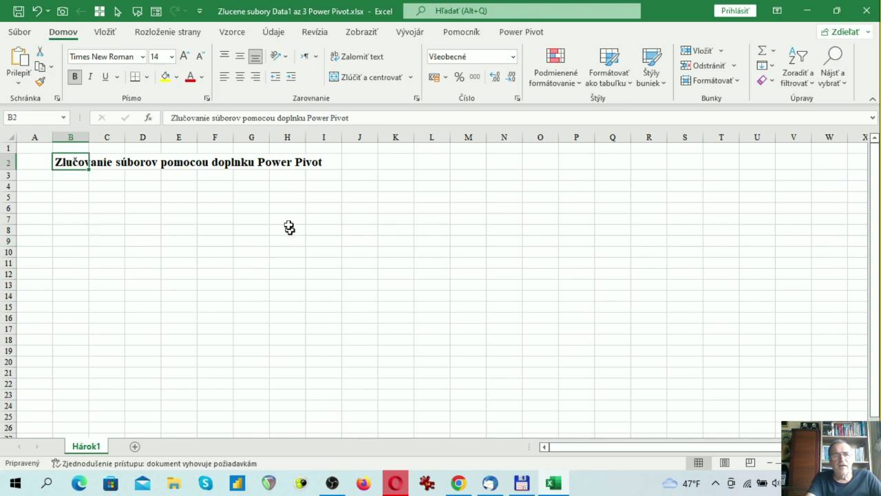
left_click(527, 35)
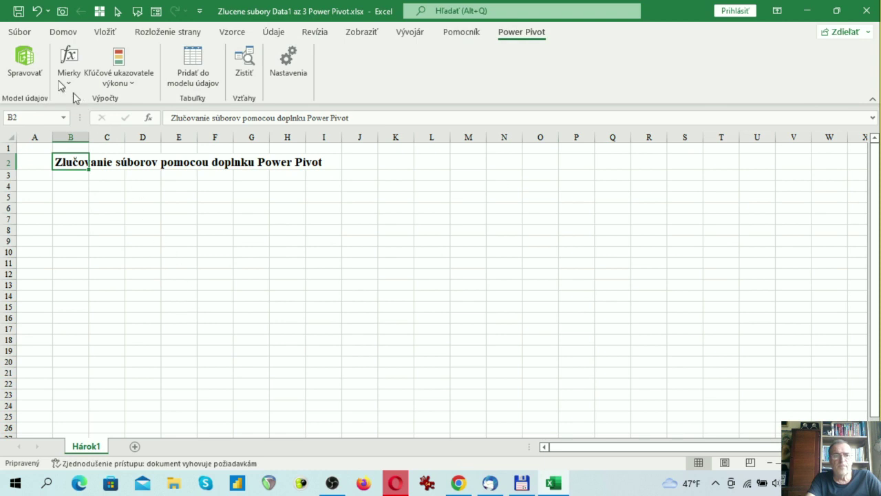
left_click(24, 66)
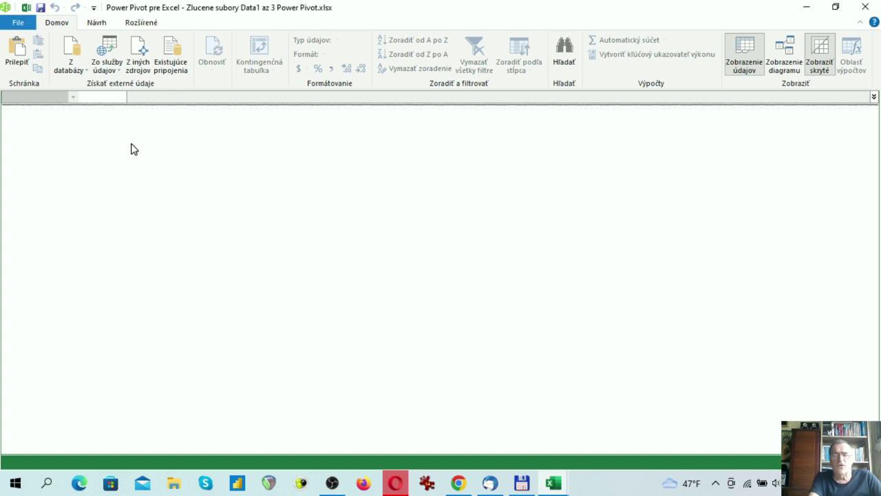
Step: Begin an import from an Excel file, keeping the default connection name 'Excel'
left_click(141, 51)
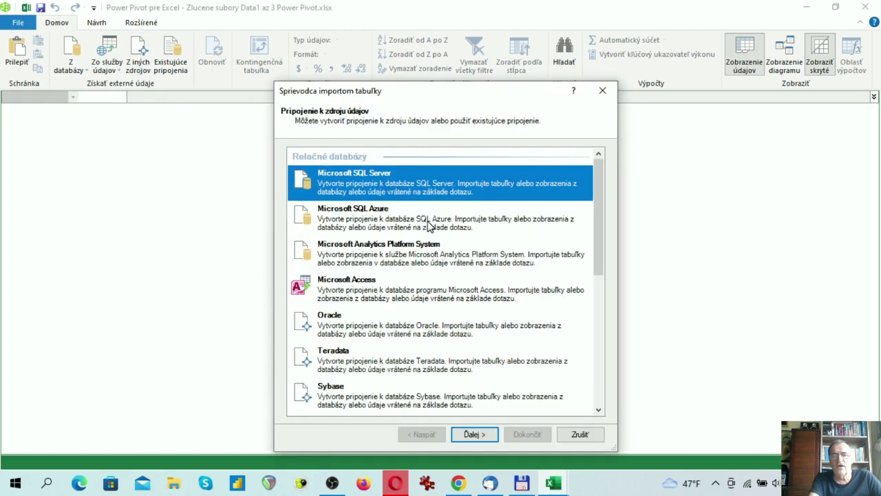
scroll(427, 225, "down", 3)
scroll(427, 225, "down", 3)
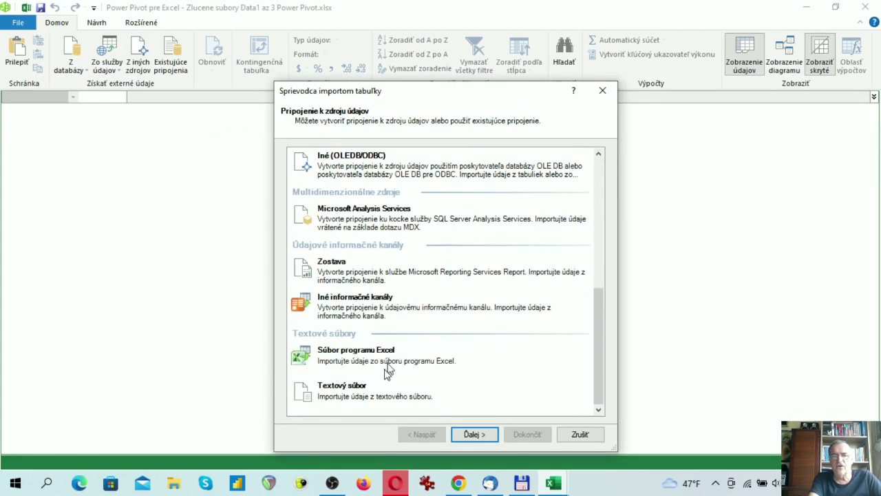
left_click(369, 362)
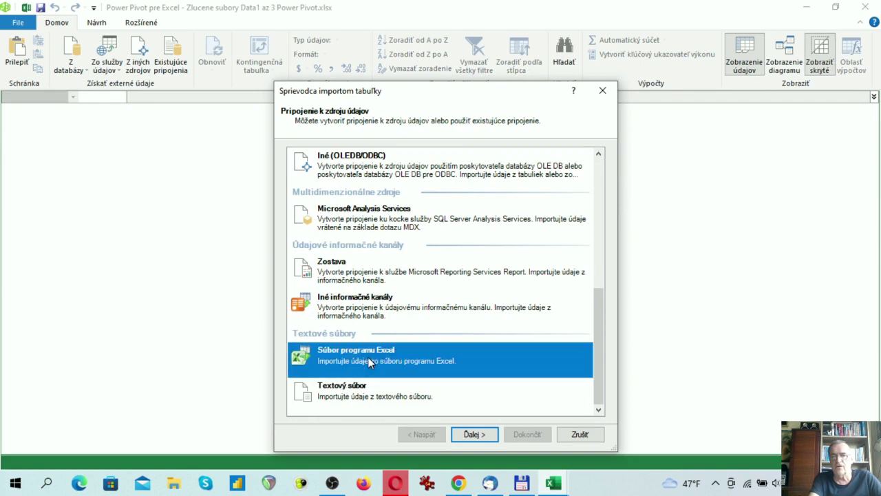
left_click(473, 434)
double_click(402, 152)
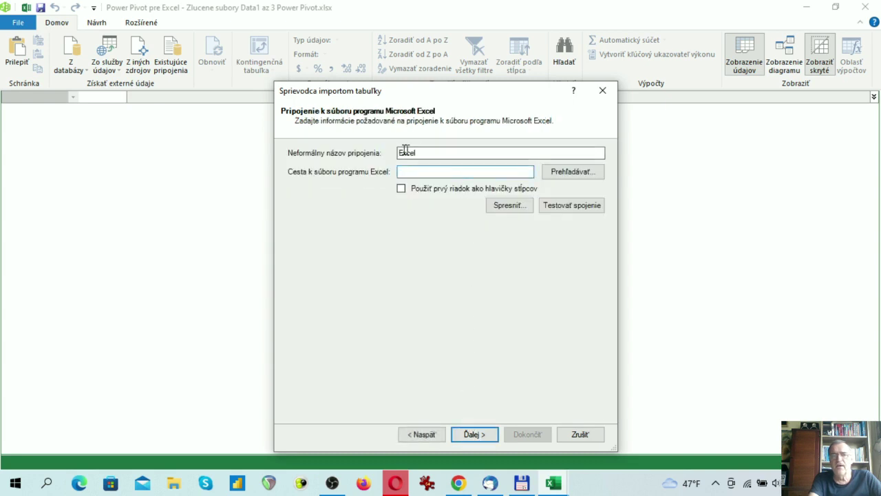
left_click(419, 153)
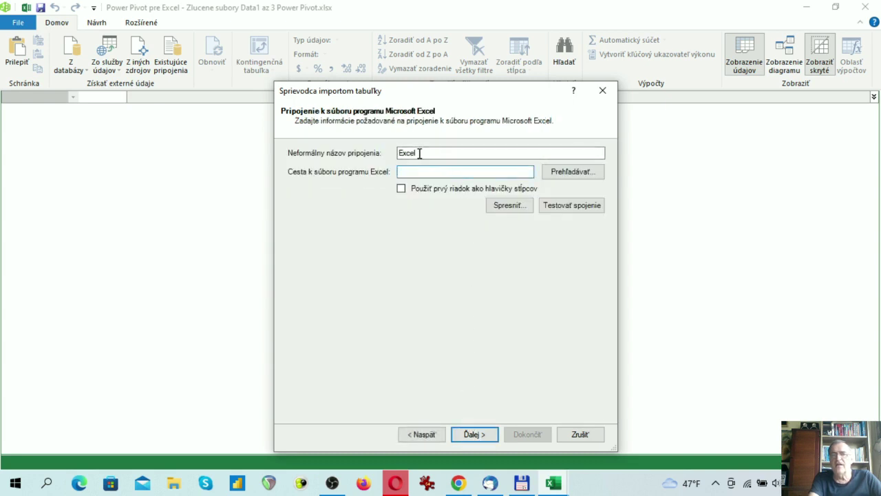
Step: Import the DataHlak table from Data_1.xlsx, using the first row as headers (4,112 rows)
left_click(562, 175)
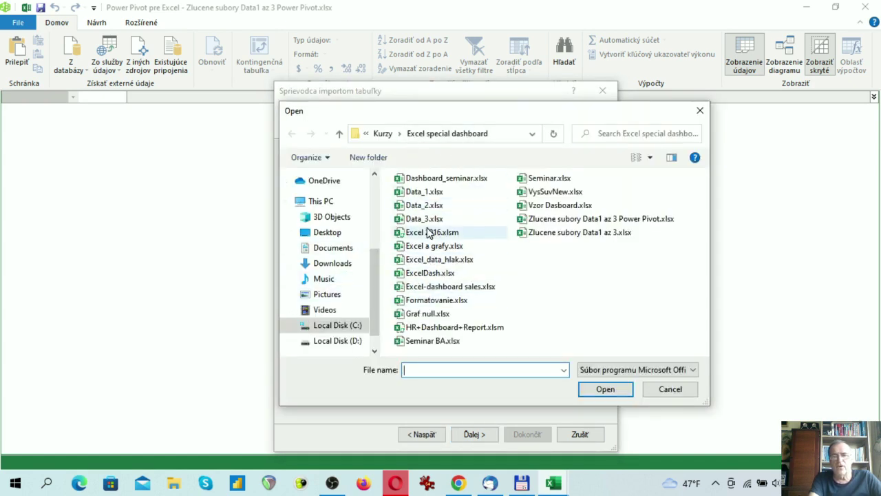
left_click(420, 192)
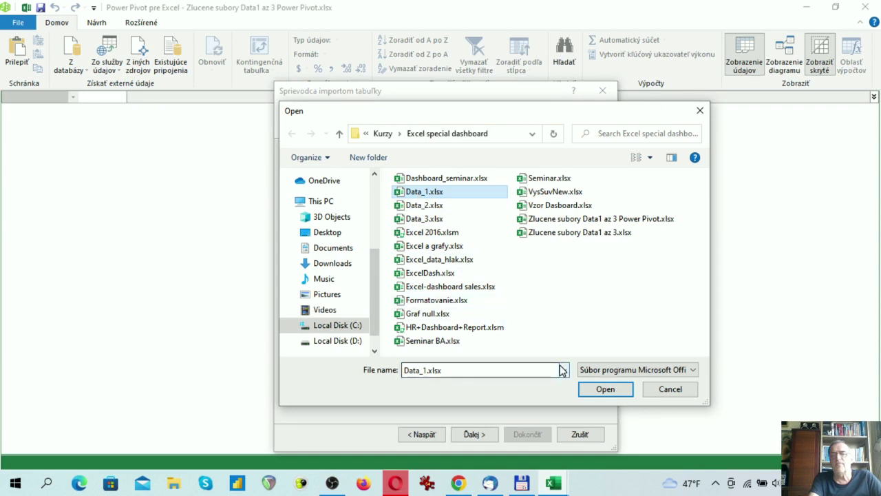
left_click(605, 389)
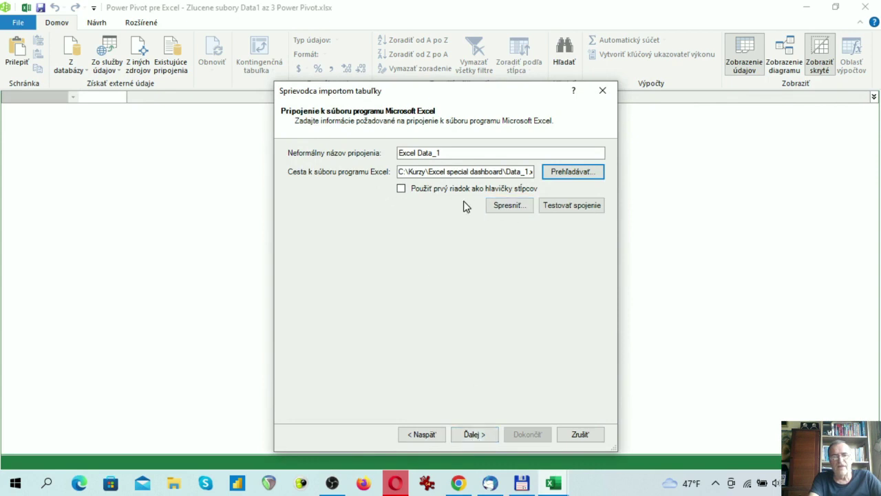
left_click(400, 189)
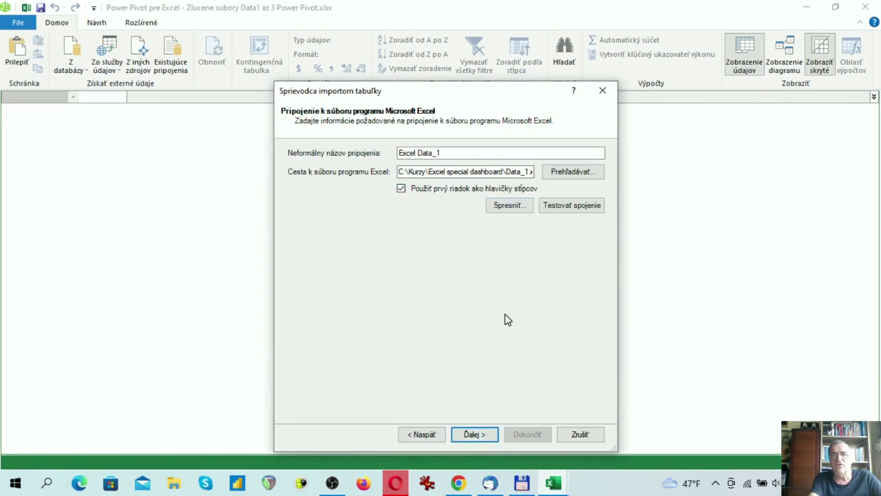
left_click(473, 435)
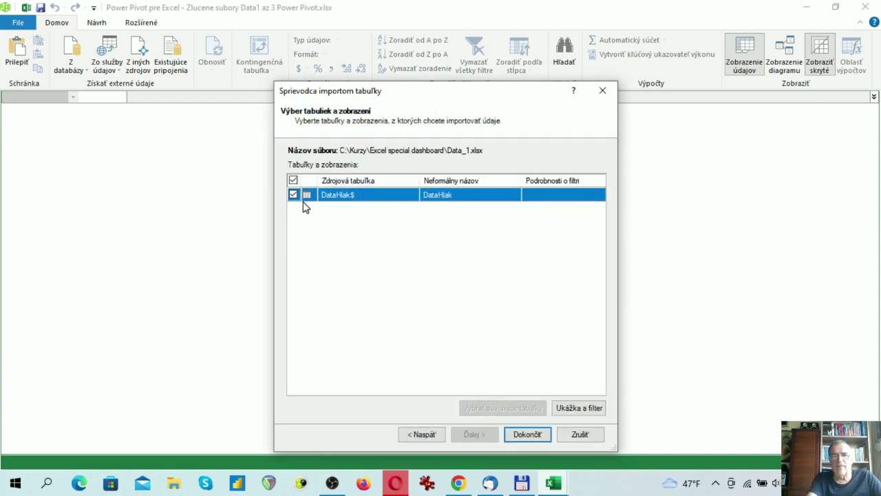
left_click(528, 434)
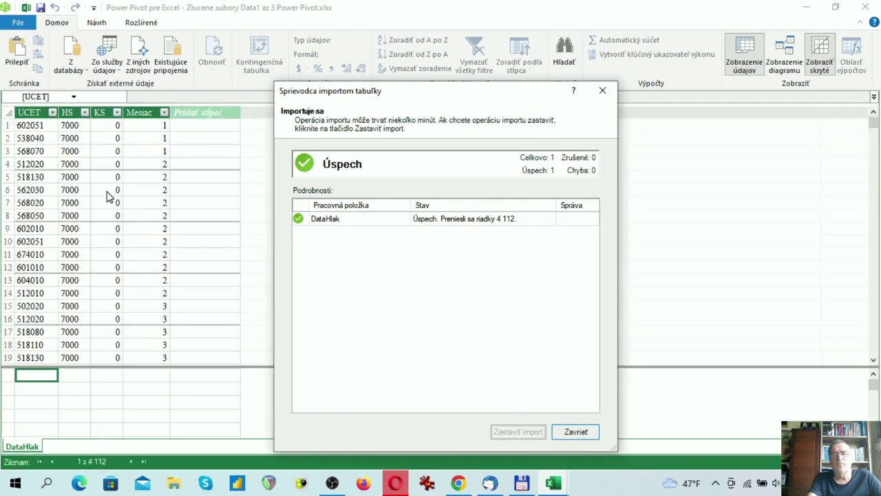
key("Return")
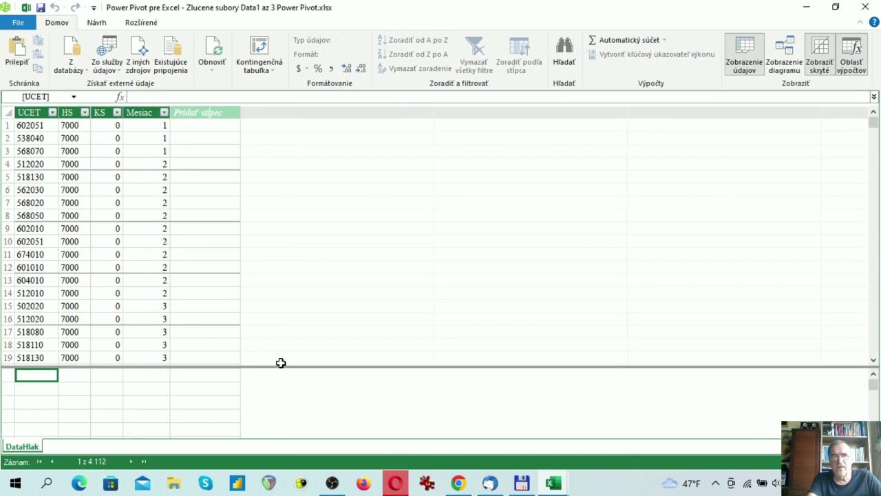
left_click(140, 58)
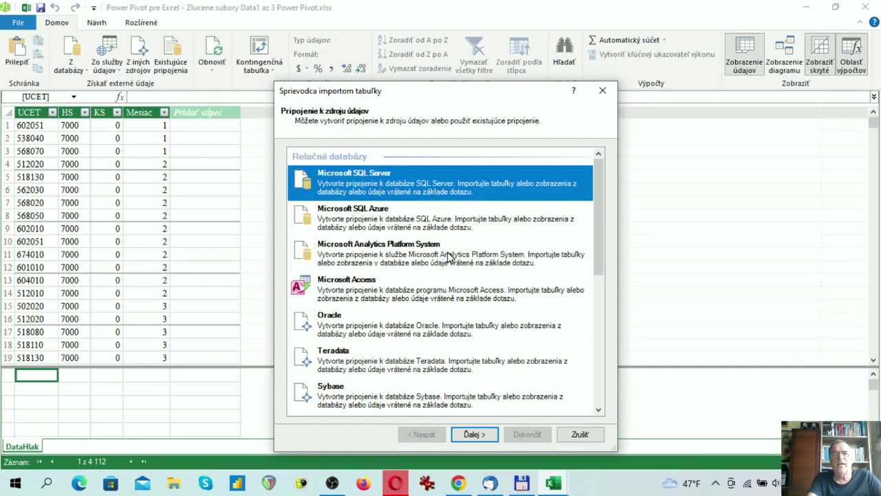
Step: Import the Ucty table (UCET, NAZOV) from Data_2.xlsx, using the first row as headers
scroll(447, 256, "down", 2)
scroll(447, 256, "down", 5)
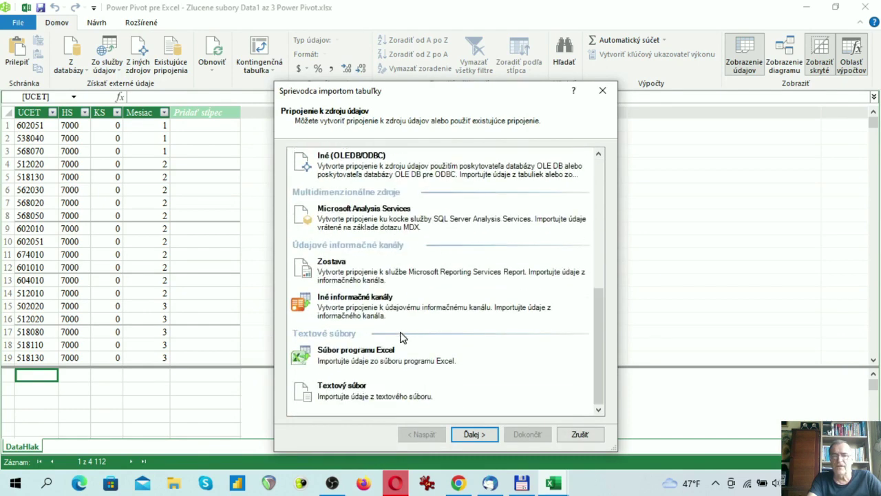
left_click(394, 359)
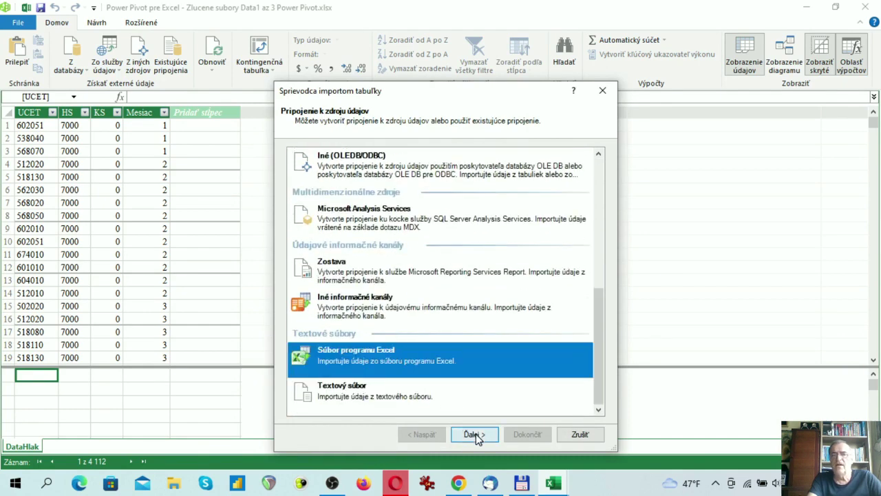
left_click(475, 433)
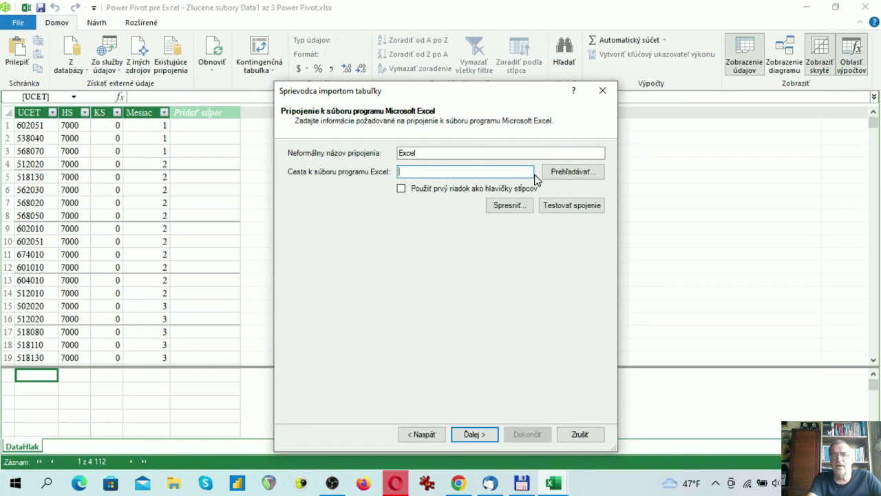
left_click(566, 172)
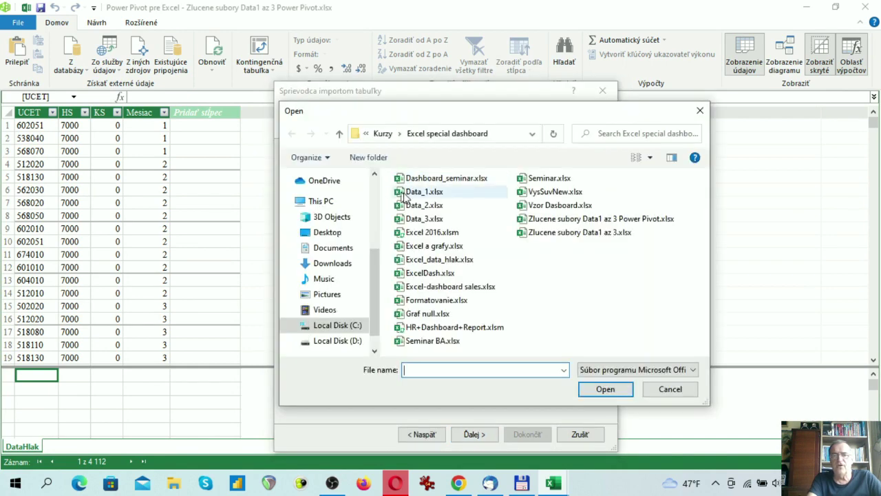
left_click(417, 206)
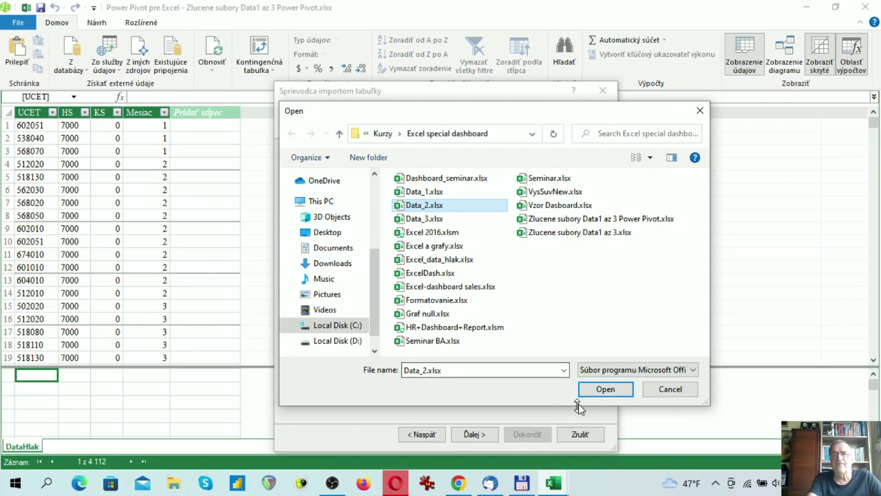
left_click(605, 389)
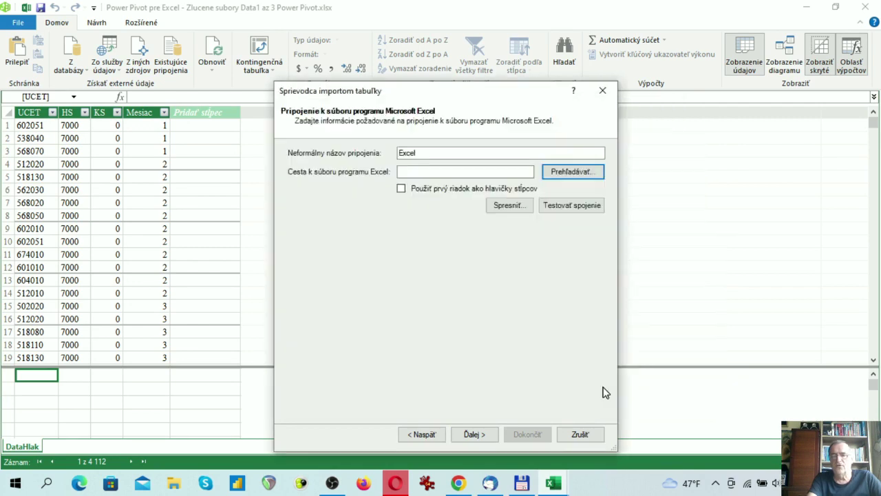
left_click(402, 190)
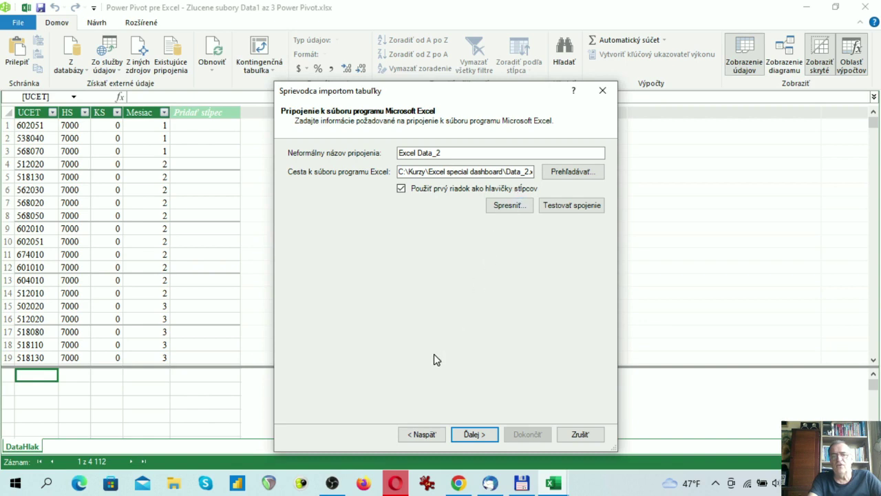
left_click(474, 435)
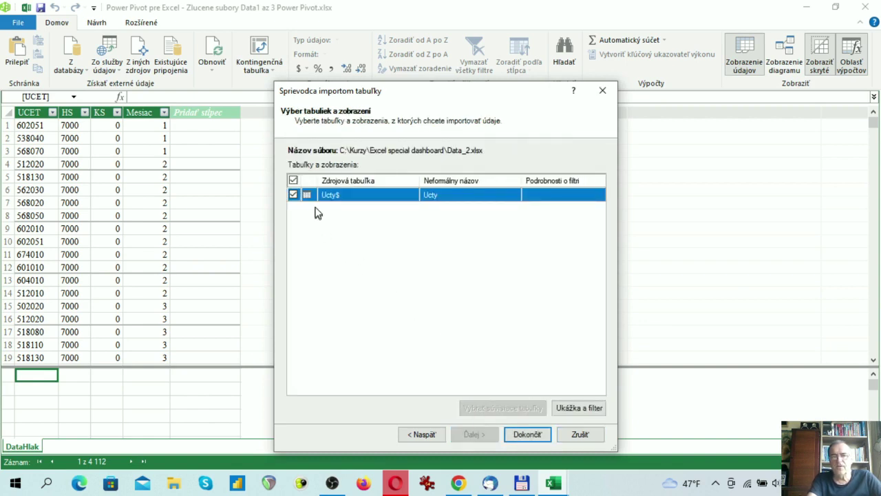
left_click(526, 433)
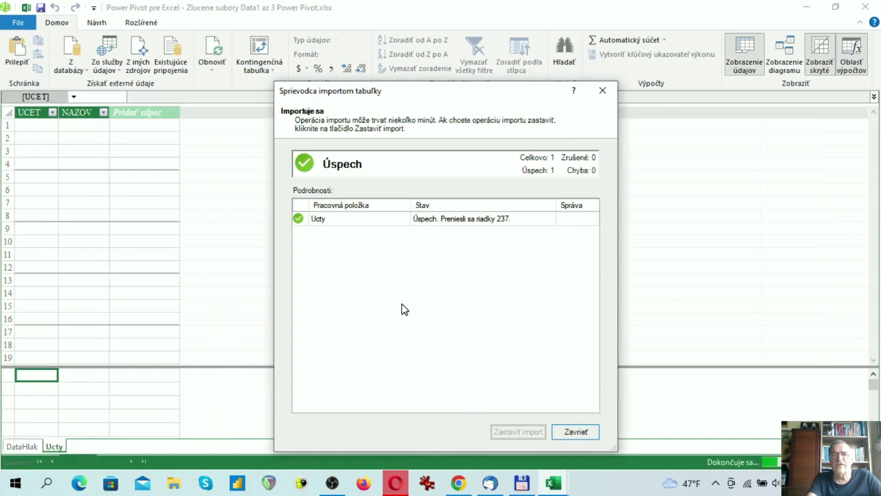
key("Return")
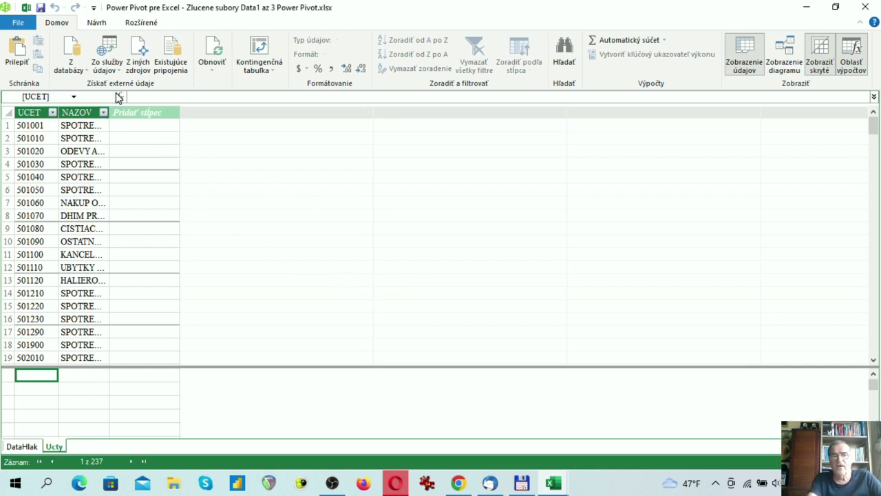
Step: Start a third import, choosing an Excel file as the data source
left_click(139, 60)
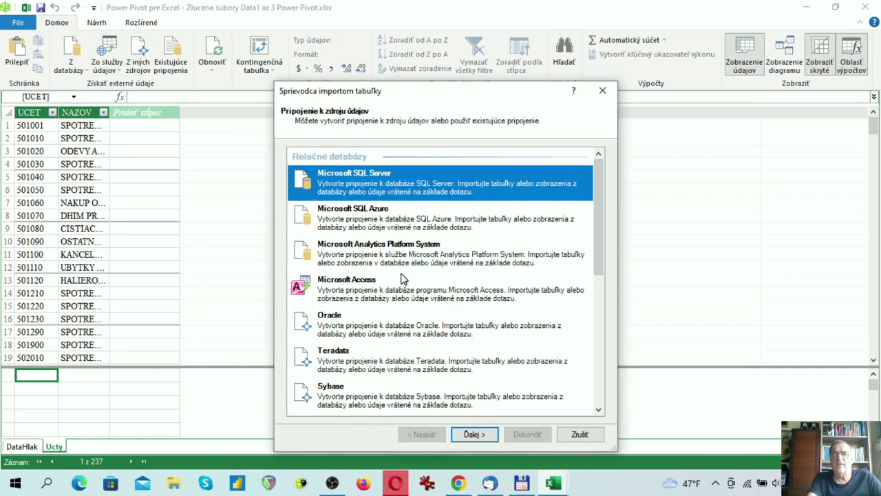
scroll(403, 279, "down", 3)
scroll(402, 279, "down", 4)
scroll(403, 279, "down", 1)
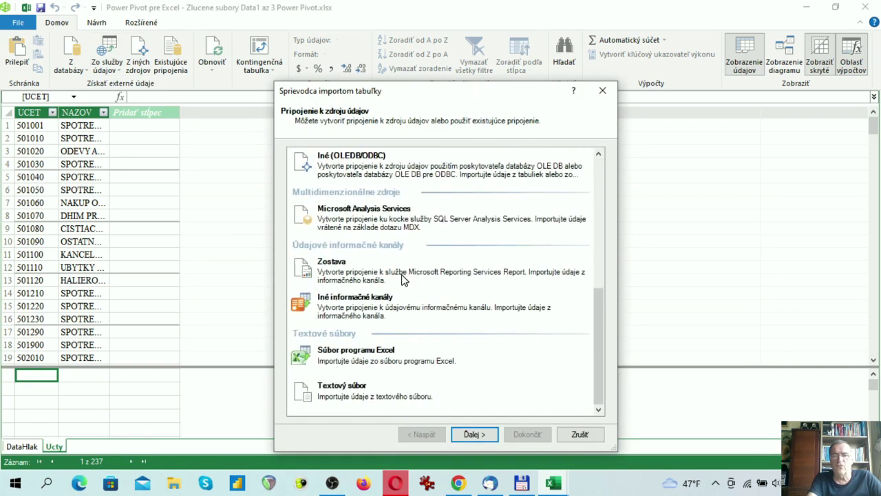
left_click(384, 363)
left_click(468, 435)
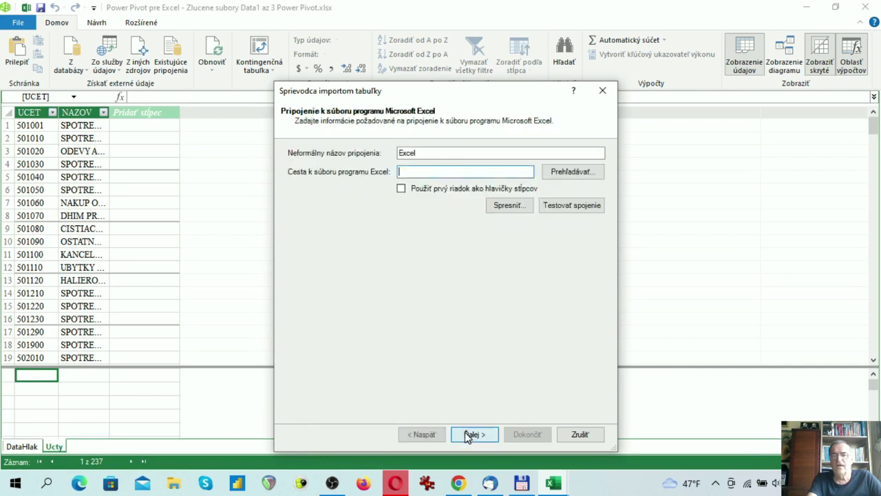
Step: Import the Strediska sheet from Data_3.xlsx with headers, then switch to Diagram View
left_click(561, 173)
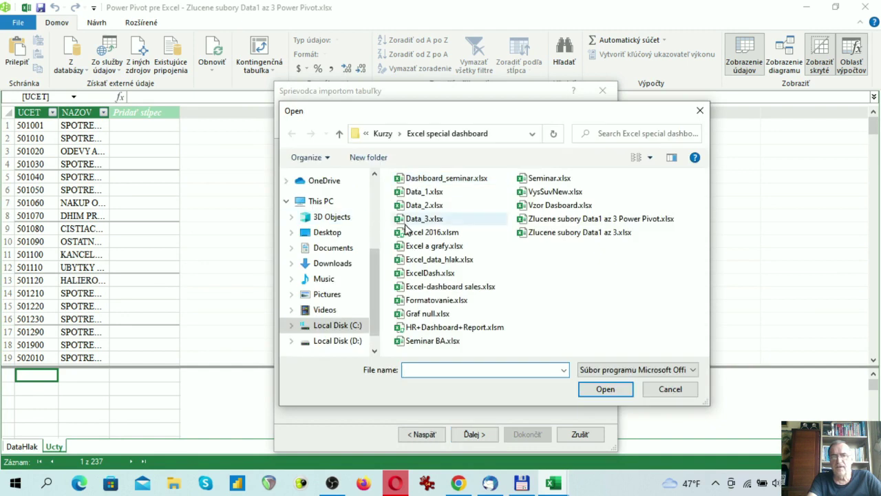
left_click(416, 221)
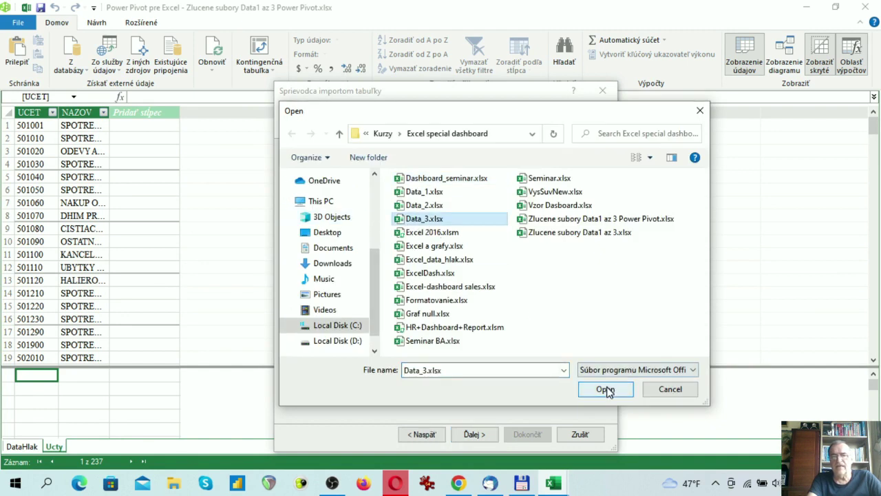
left_click(606, 390)
left_click(400, 188)
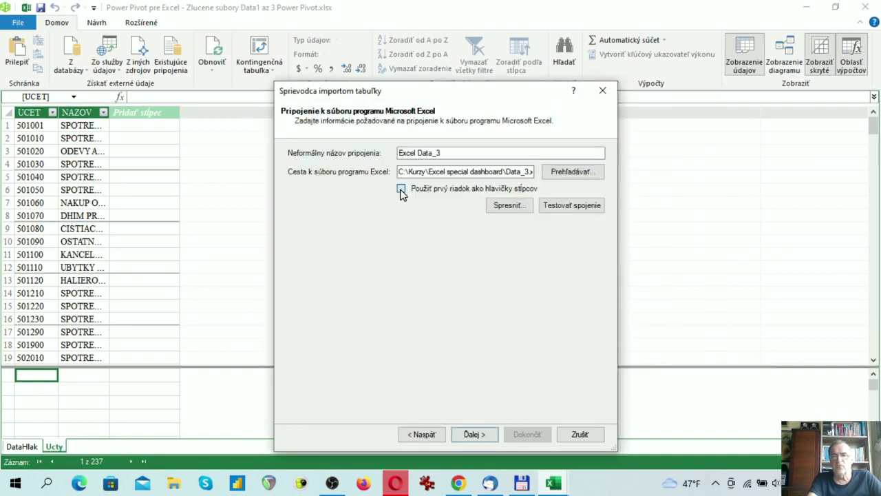
left_click(473, 434)
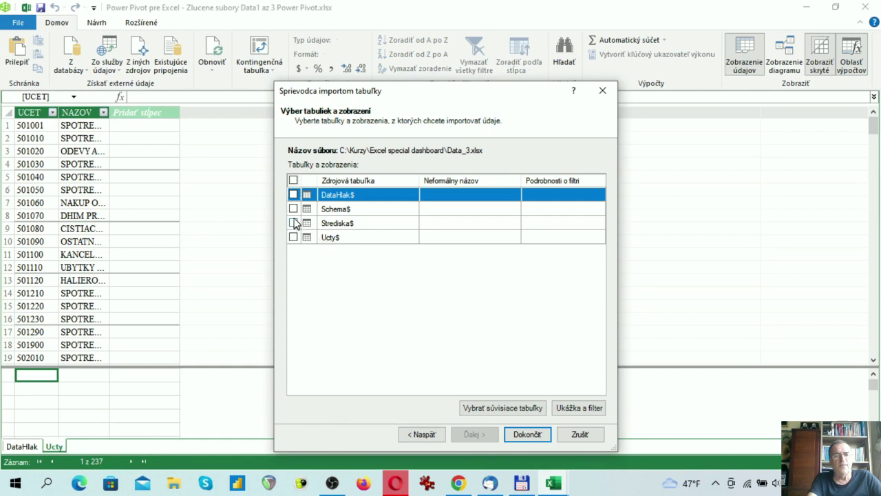
left_click(293, 223)
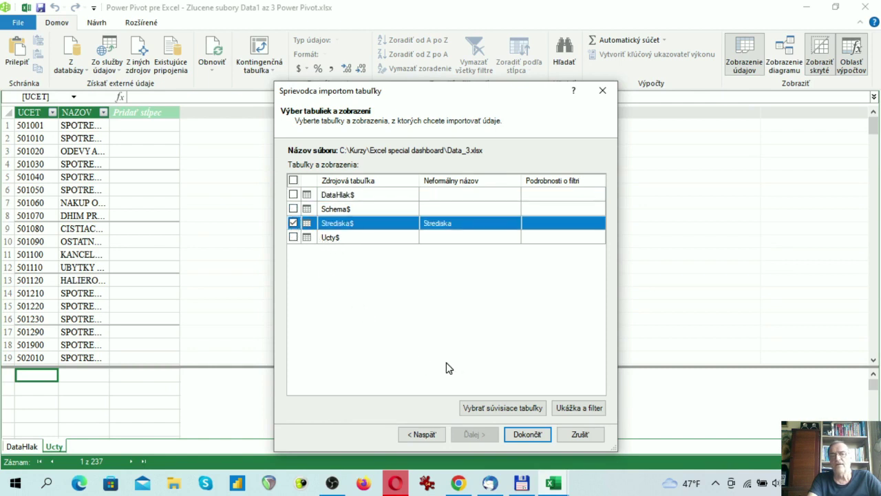
left_click(527, 435)
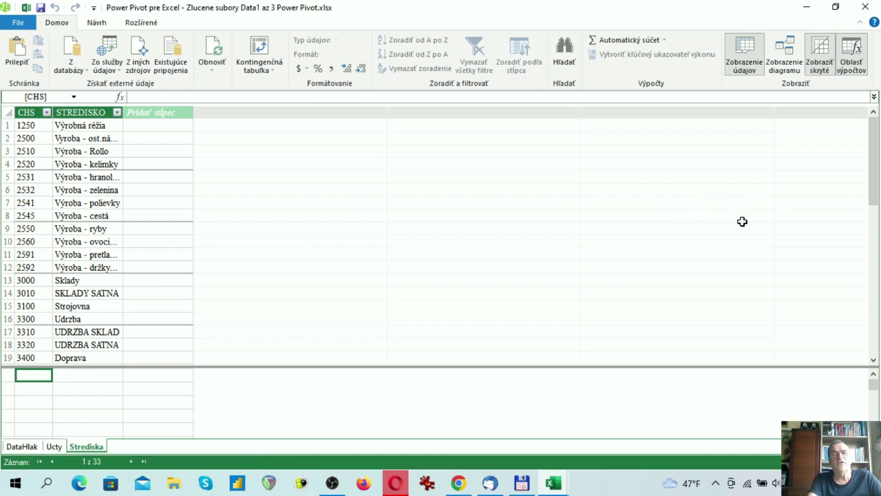
left_click(787, 62)
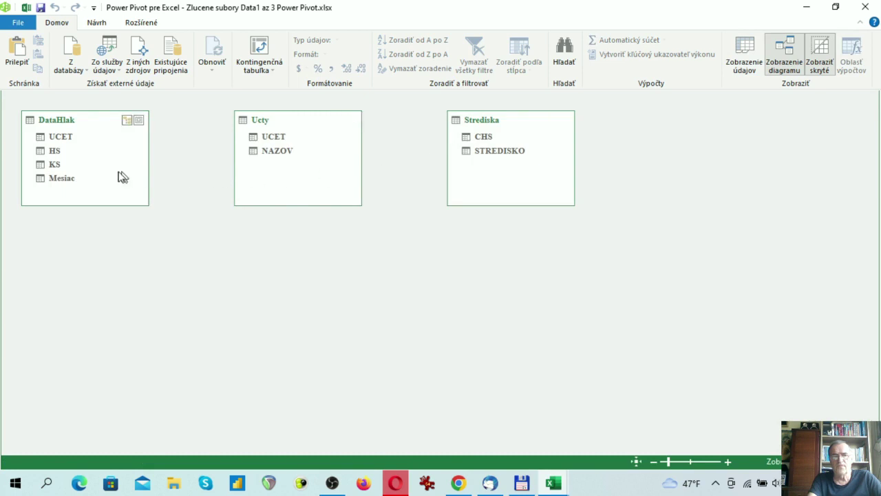
Step: Relate DataHlak.UCET to Ucty.UCET and DataHlak.HS to Strediska.CHS, then create a PivotTable
left_click(59, 140)
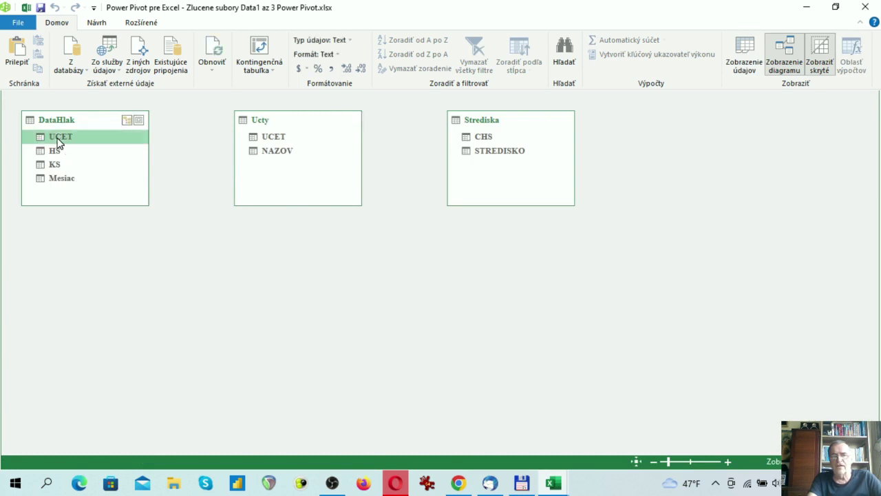
left_click_drag(59, 141, 275, 143)
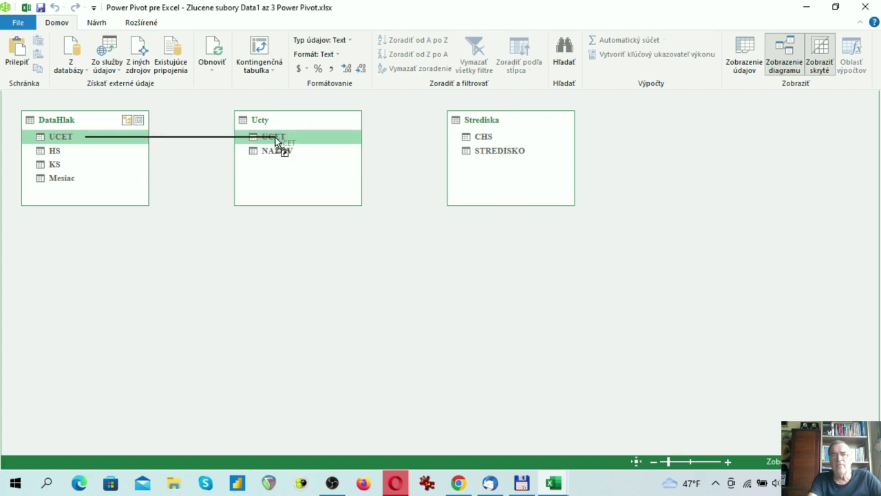
left_click_drag(275, 143, 275, 142)
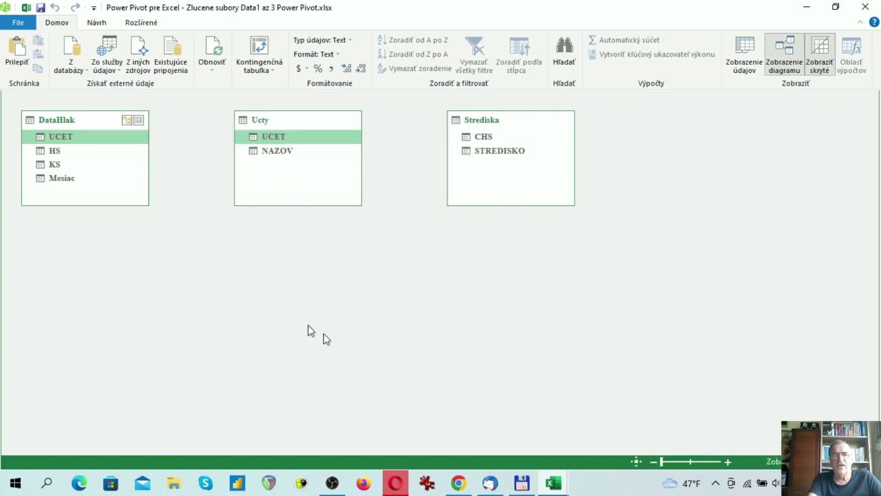
mouse_move(54, 152)
left_mouse_down()
mouse_move(279, 152)
mouse_move(474, 137)
left_mouse_up()
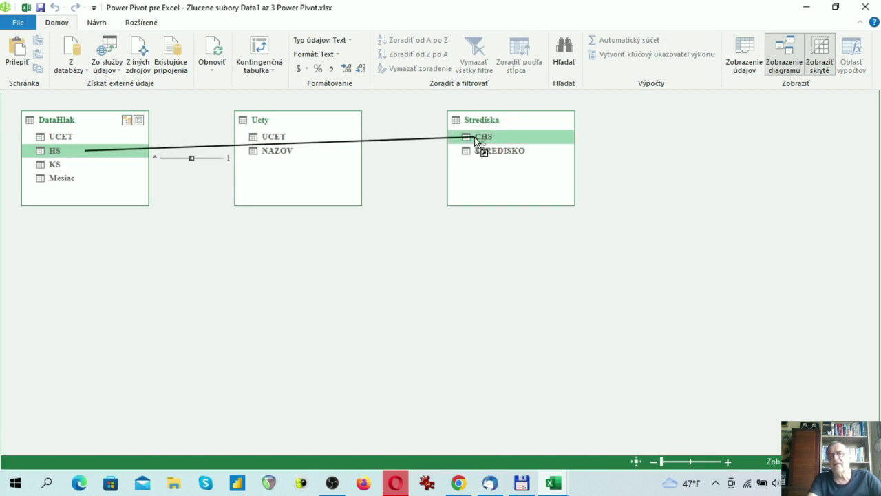
left_click_drag(474, 137, 474, 137)
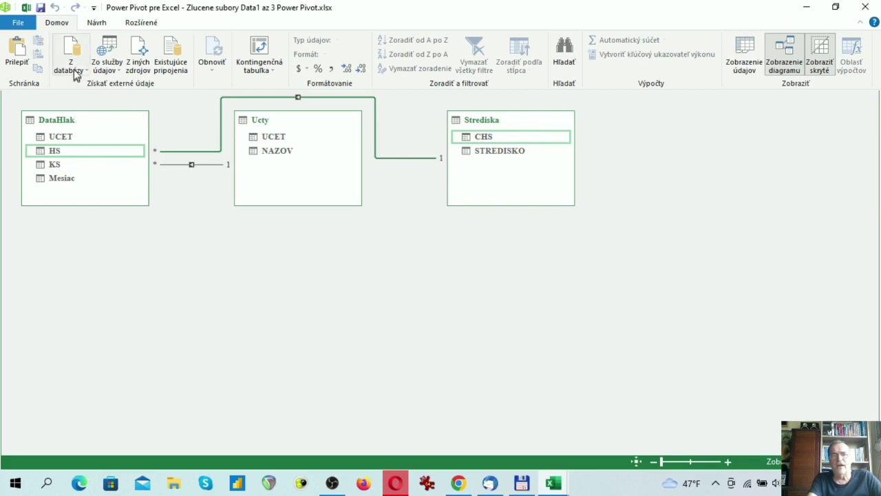
left_click(257, 52)
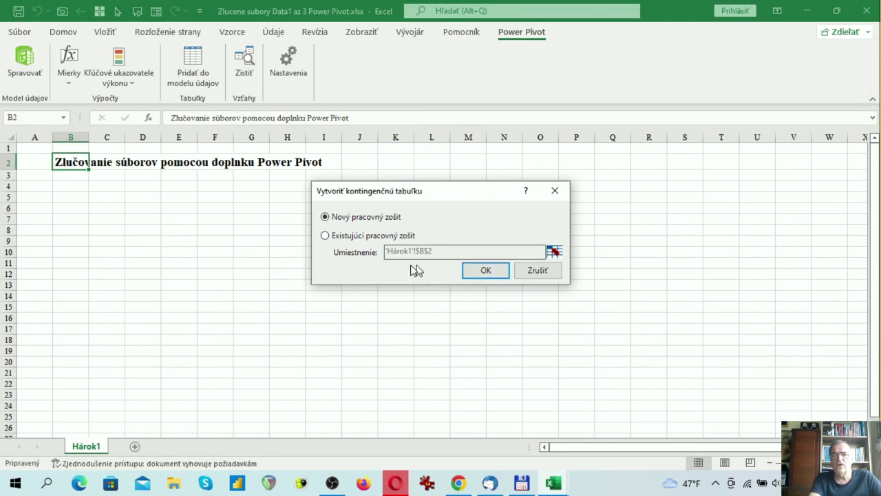
Step: Place the PivotTable on a new sheet with UCET and HS as rows and Mesiac summed
left_click(479, 271)
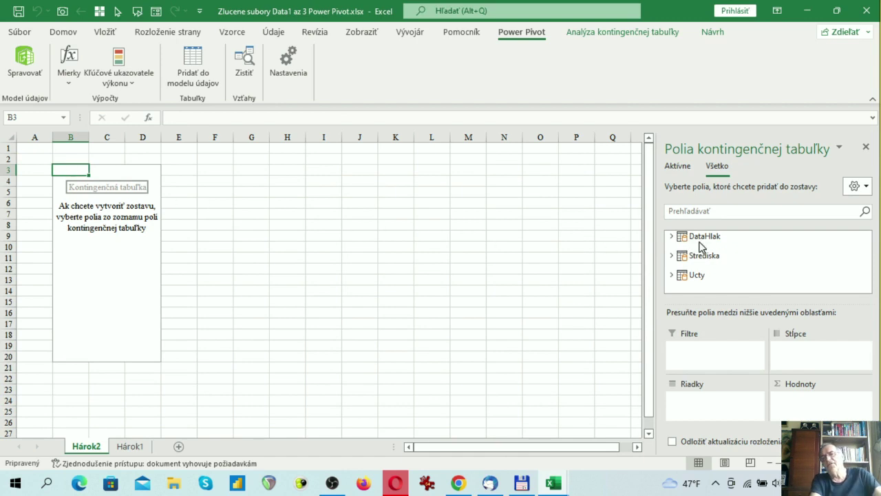
left_click(673, 238)
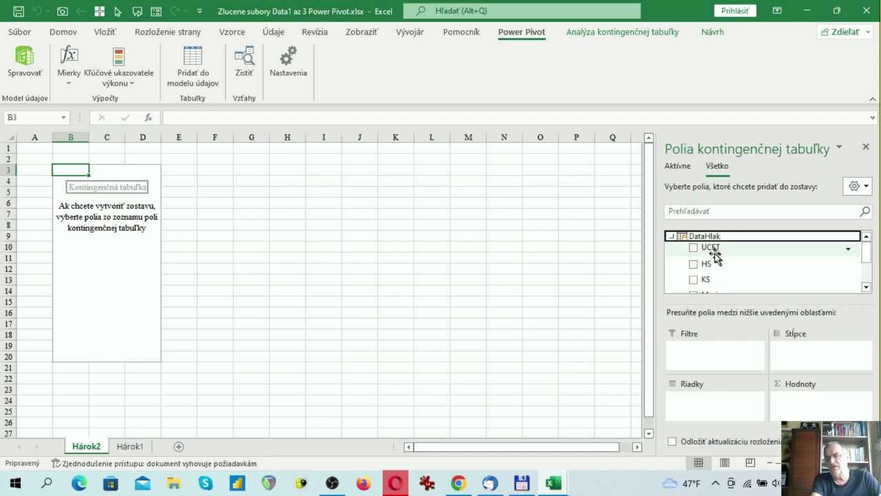
left_click(694, 248)
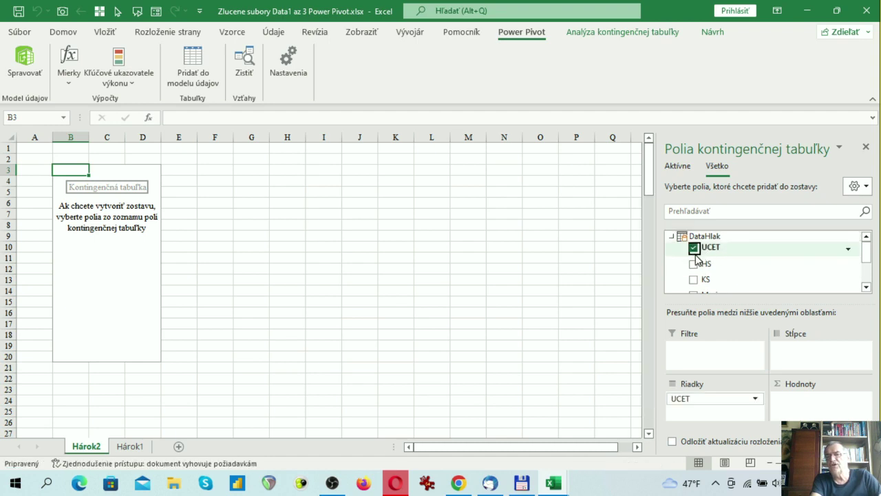
left_click(694, 263)
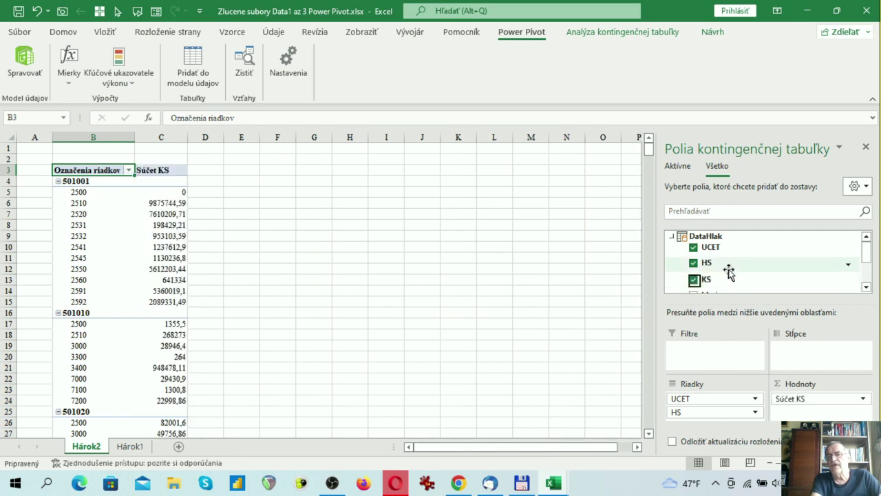
scroll(723, 270, "down", 1)
left_click(693, 264)
Step: Add STREDISKO center names and NAZOV account names to the pivot rows
left_click(677, 260)
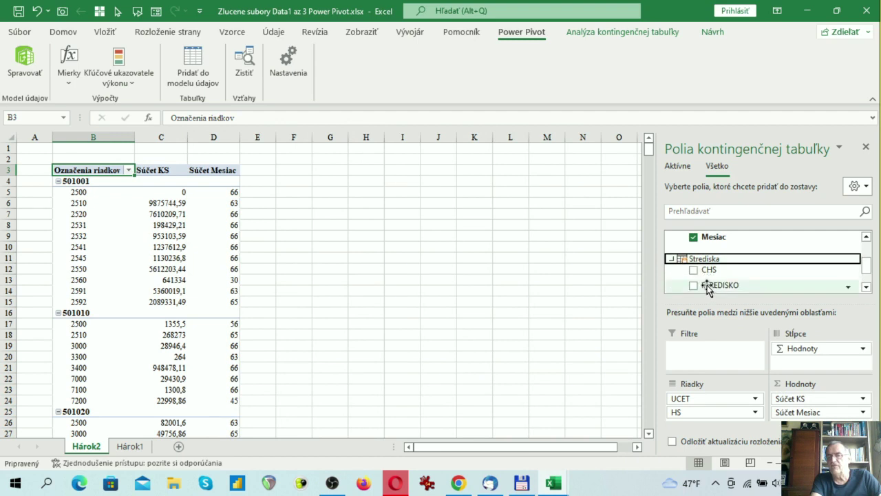
left_click_drag(715, 286, 710, 415)
scroll(702, 288, "down", 2)
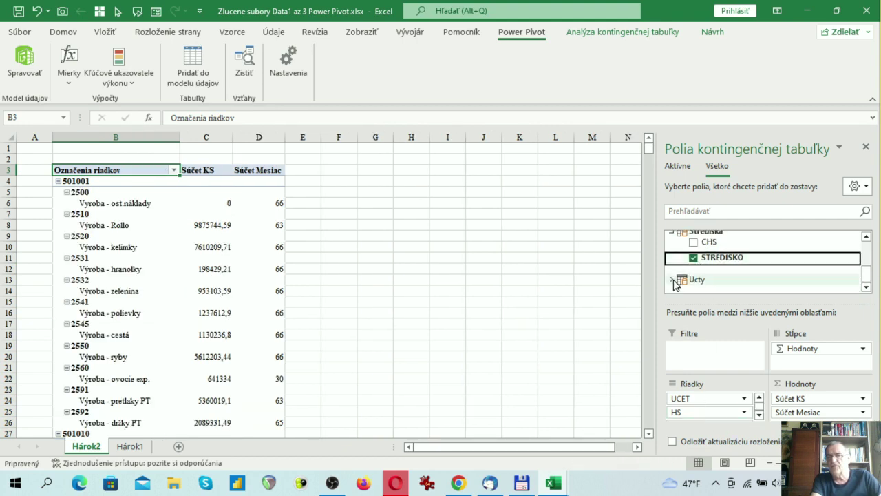
left_click(673, 281)
left_click_drag(713, 286, 705, 406)
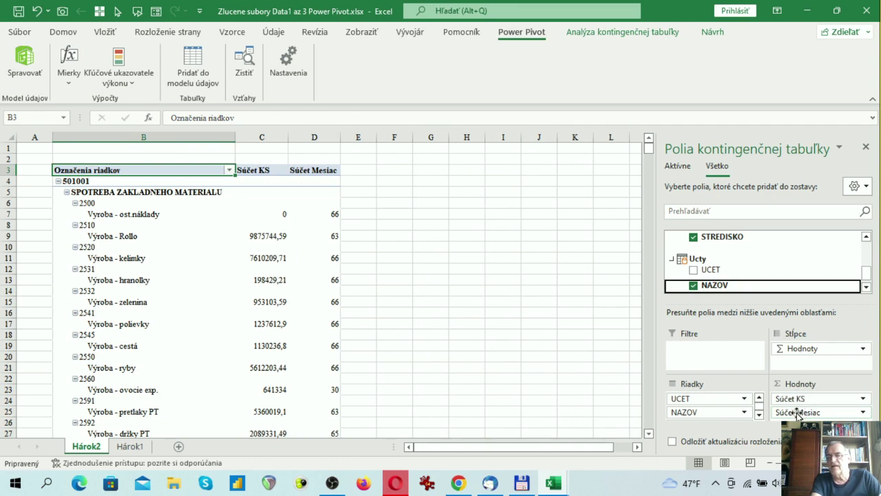
Step: Move Mesiac from Values into Rows as the last row field, below STREDISKO
left_click(797, 412)
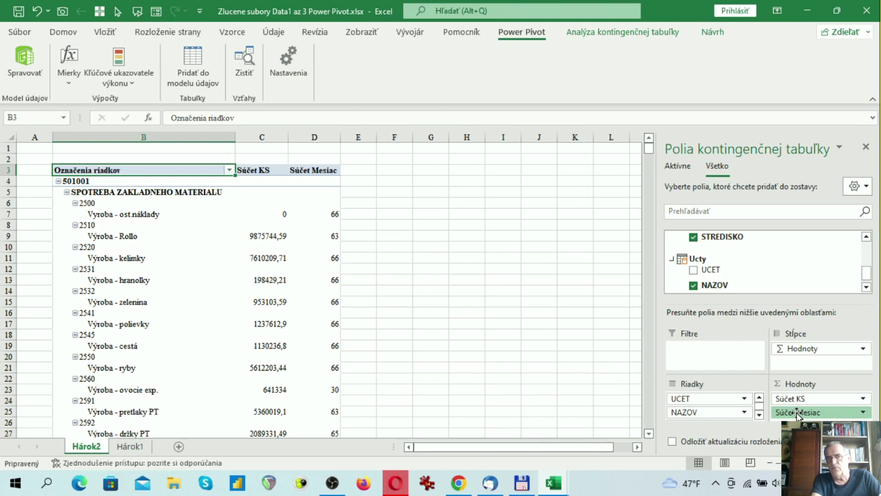
mouse_move(797, 414)
left_mouse_down()
mouse_move(711, 418)
mouse_move(713, 427)
left_mouse_up()
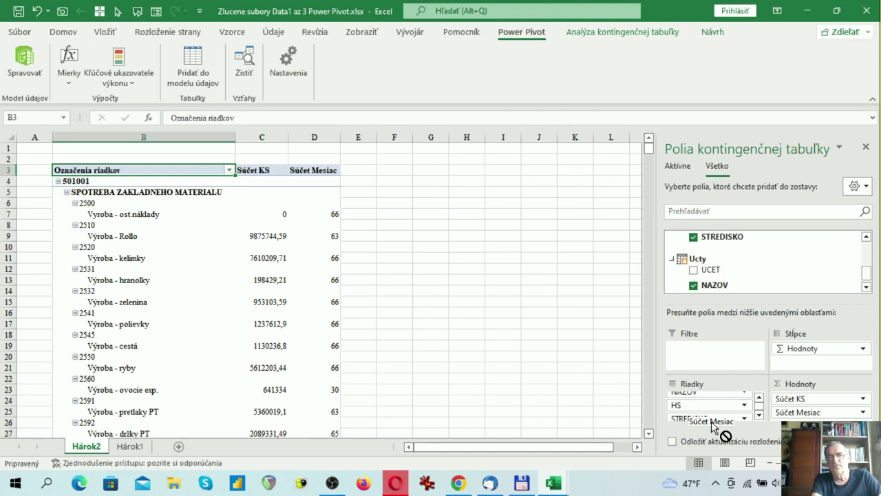
left_click_drag(713, 426, 711, 419)
left_click(759, 416)
left_click(759, 416)
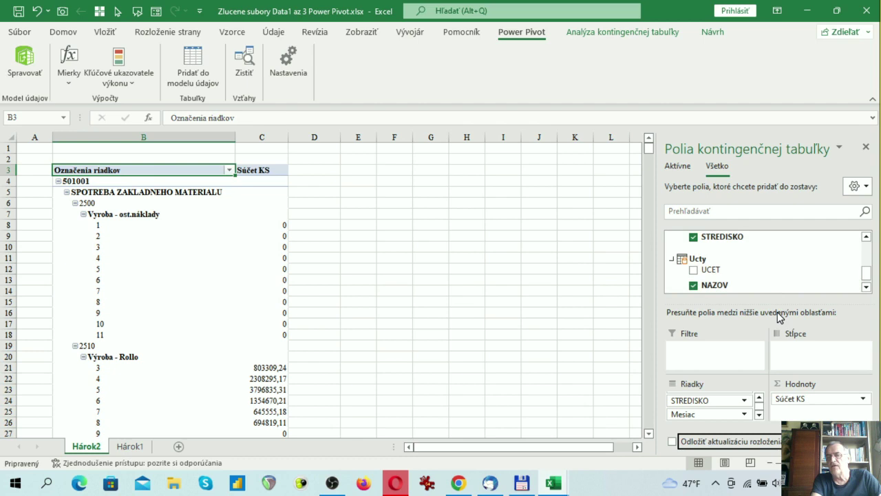
left_click_drag(778, 302, 778, 273)
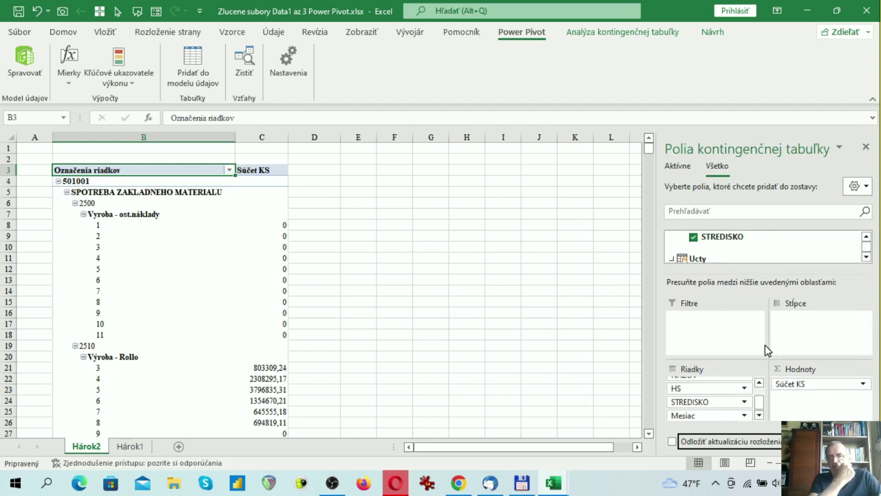
left_click(813, 386)
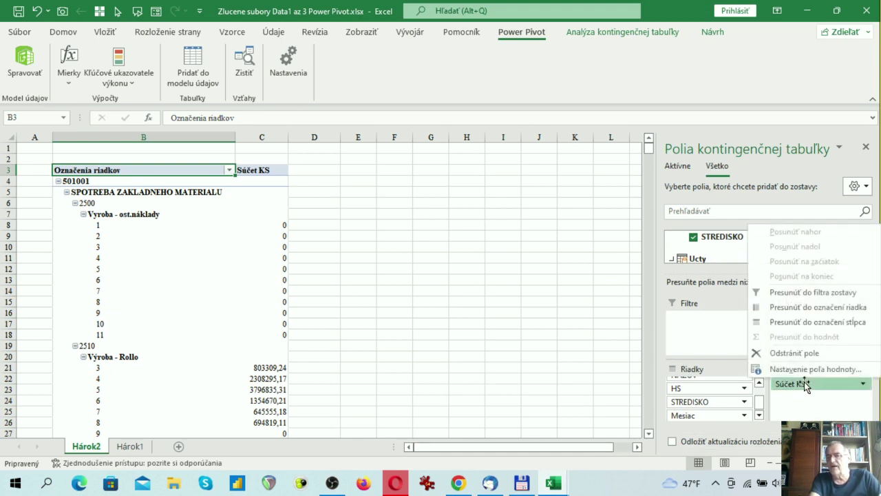
Step: Format Súčet KS as Number with 0 decimal places and a 1000 separator
left_click(804, 368)
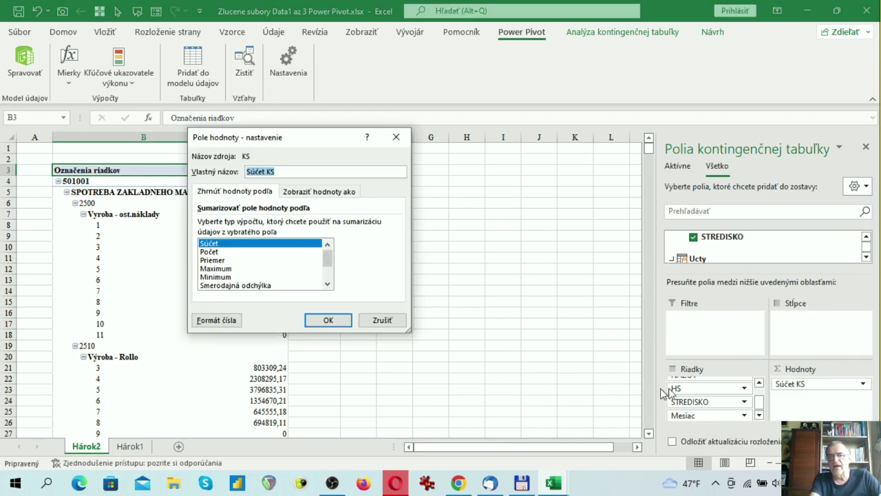
left_click(221, 322)
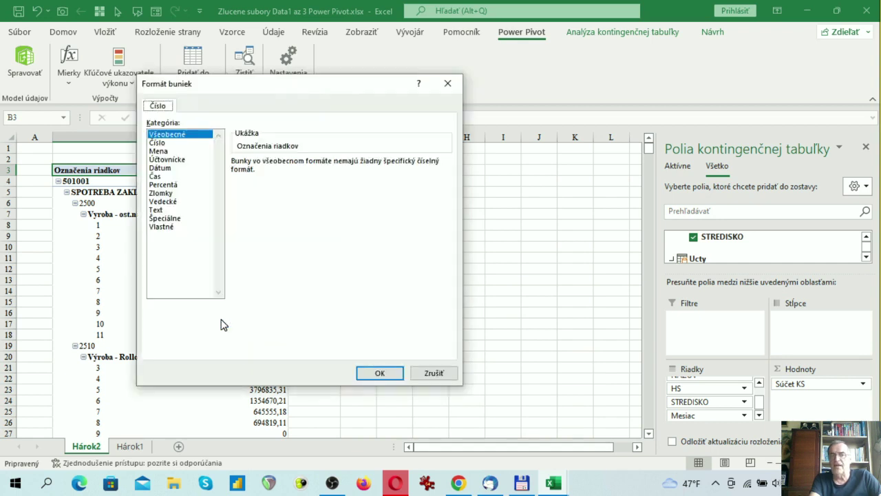
left_click(157, 143)
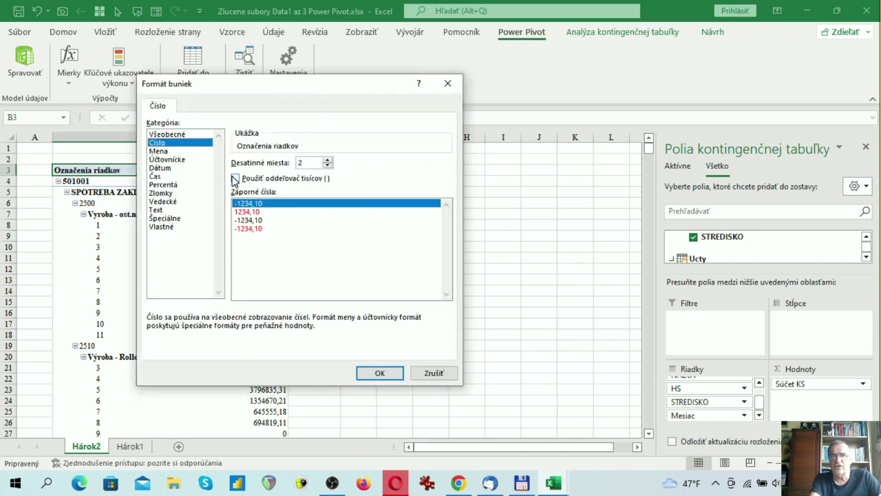
left_click(327, 166)
left_click(327, 166)
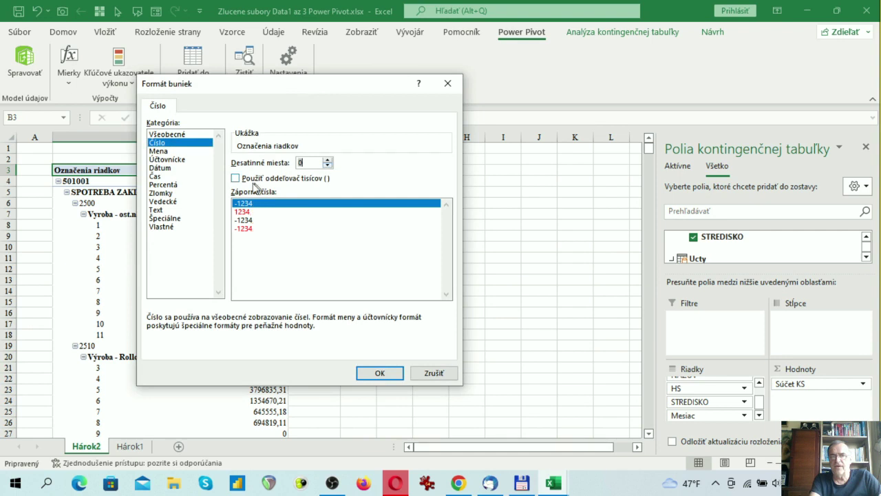
left_click(236, 178)
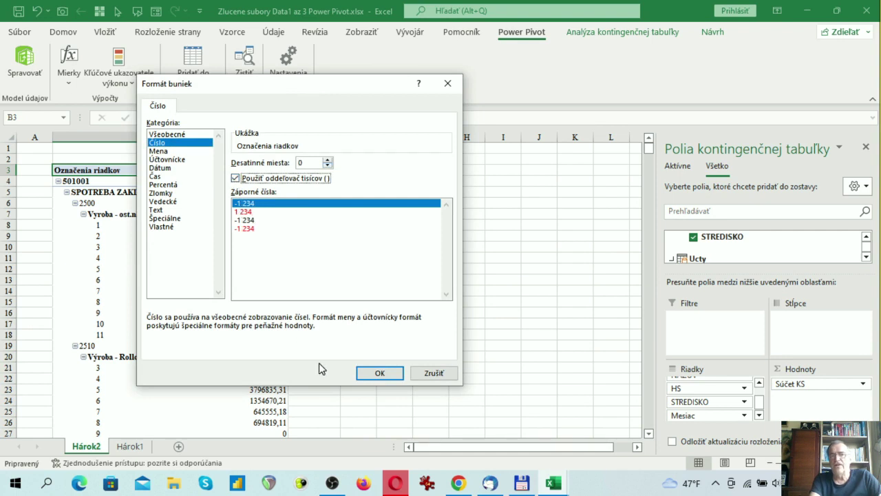
left_click(383, 374)
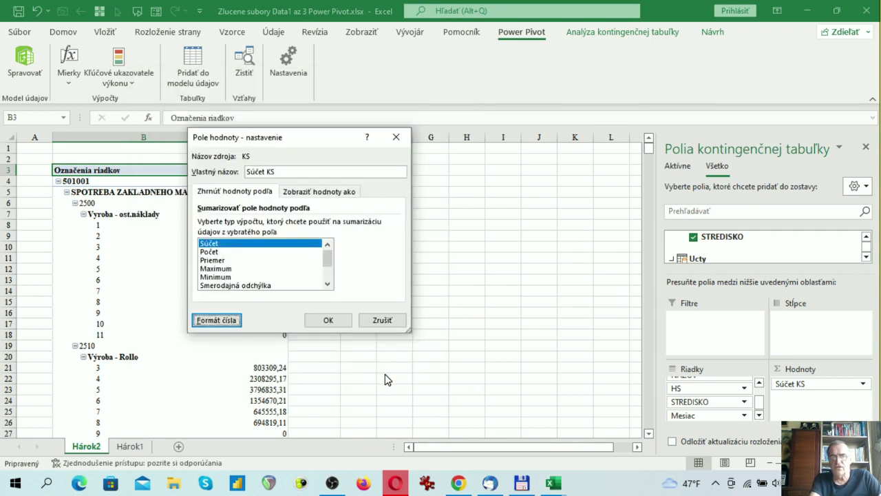
left_click(327, 322)
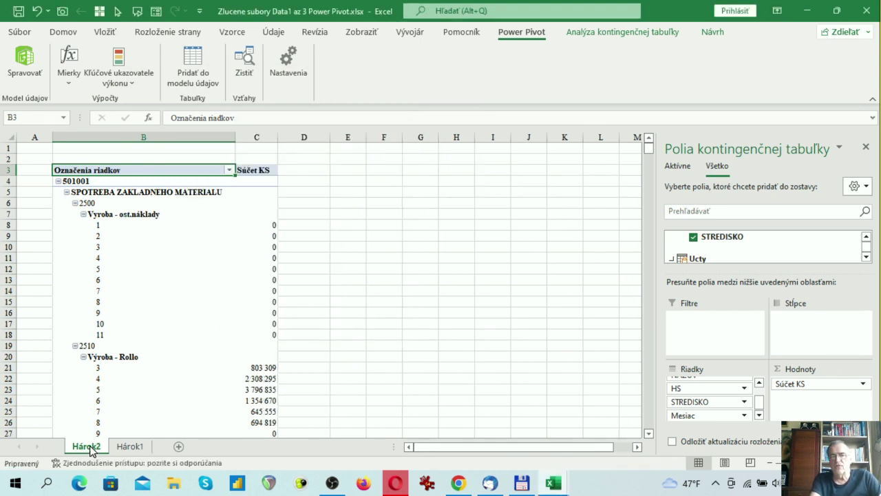
Step: Rename the sheet to KT and delete the empty column A
double_click(87, 446)
type("KT")
key("Return")
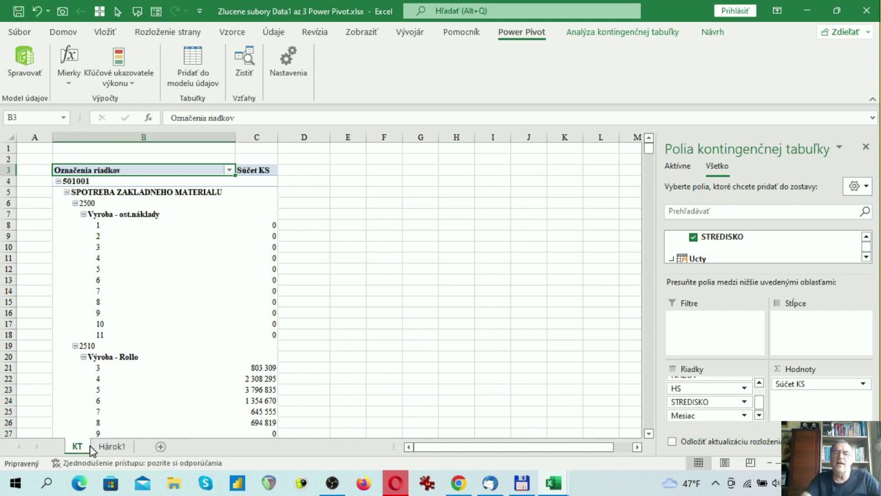
left_click(32, 136)
right_click(32, 137)
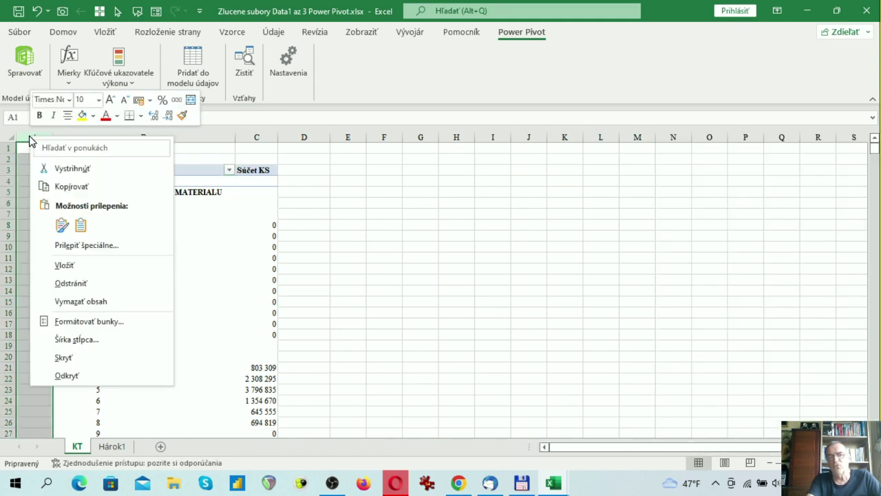
left_click(62, 283)
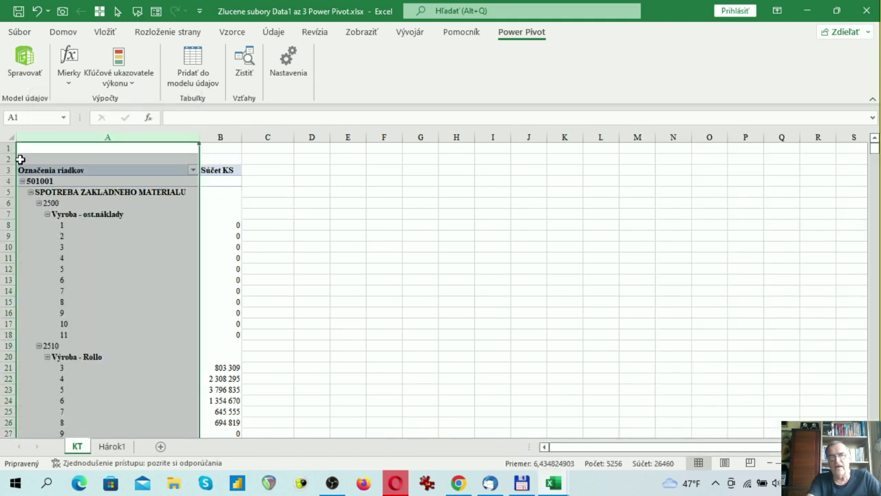
Step: Delete the blank rows above the pivot table so it starts at row 1
left_click_drag(5, 147, 6, 158)
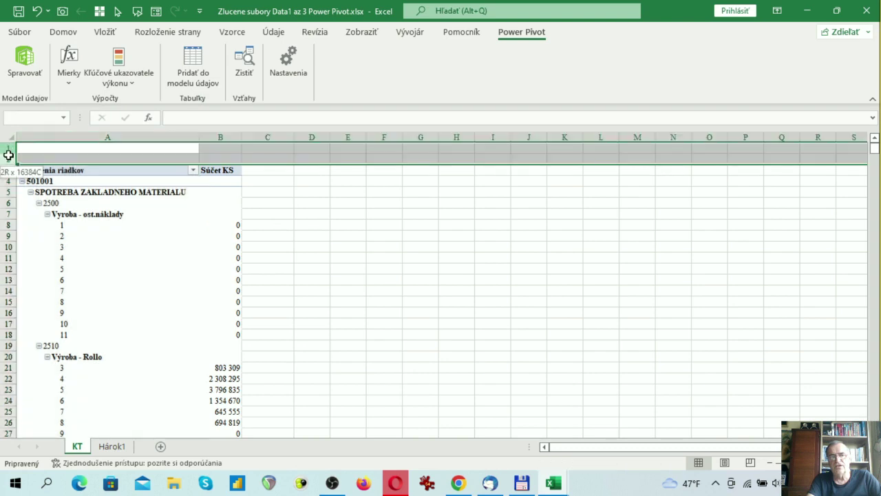
right_click(43, 152)
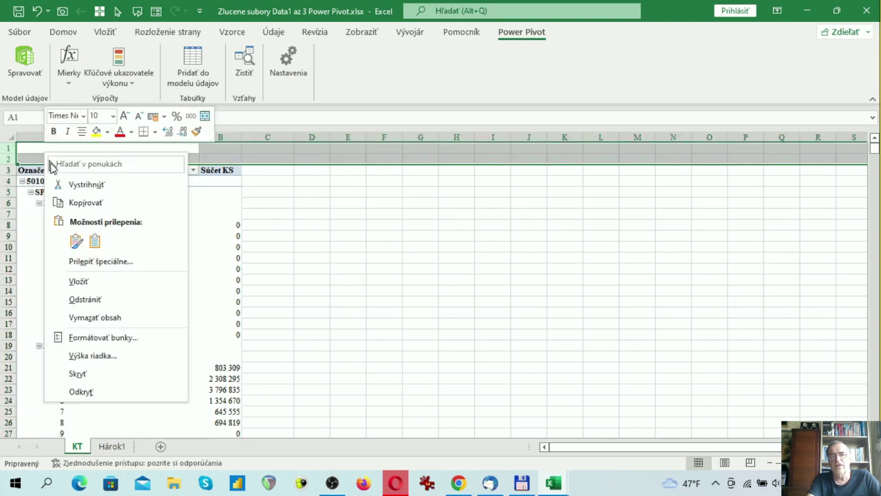
left_click(88, 282)
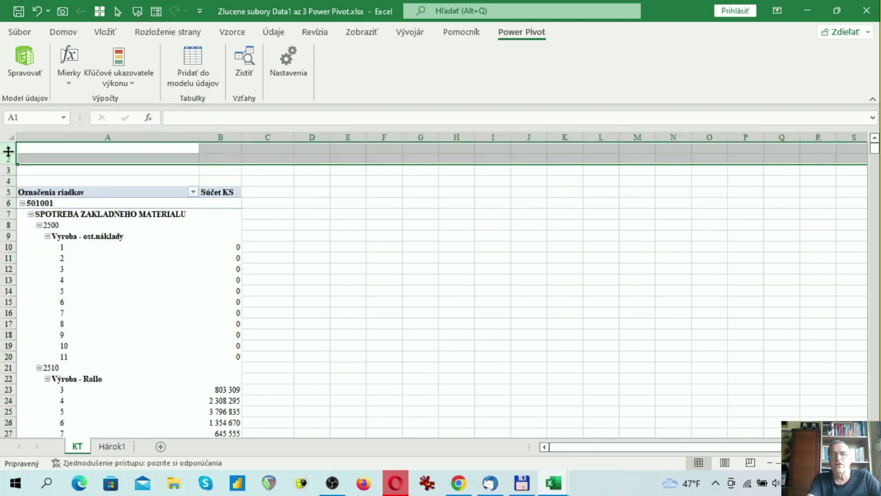
left_click_drag(8, 147, 5, 180)
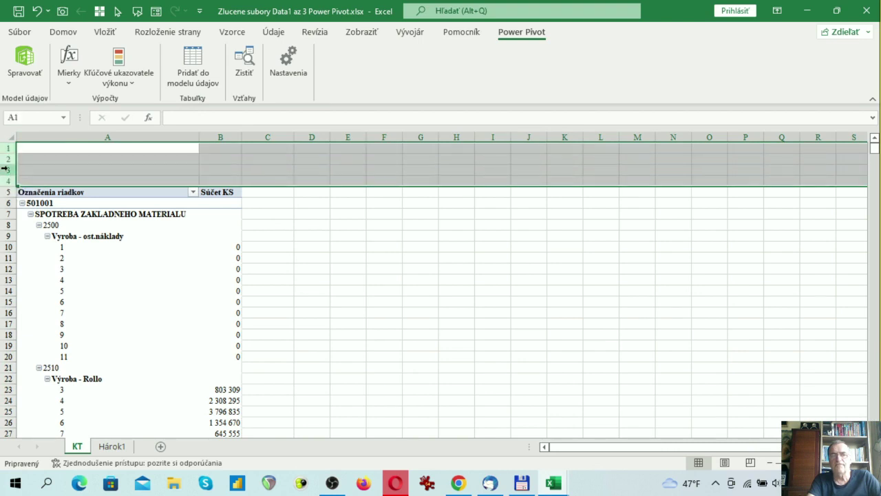
right_click(6, 169)
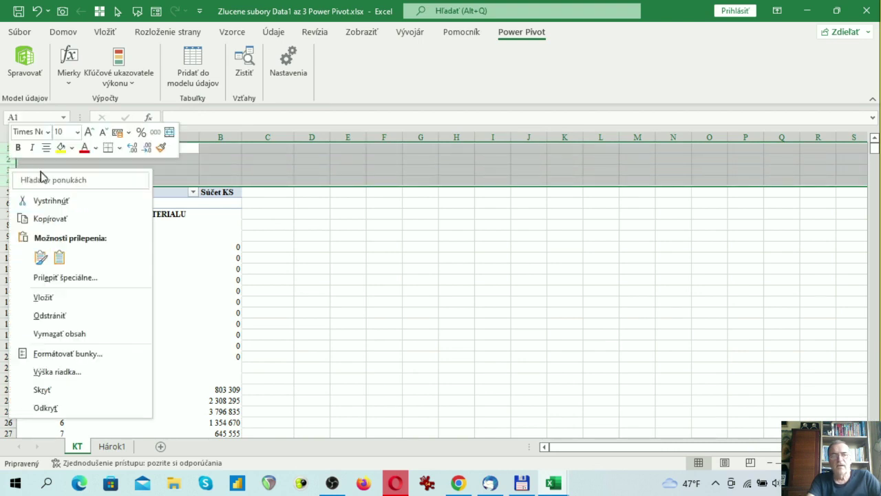
left_click(63, 314)
left_click(306, 192)
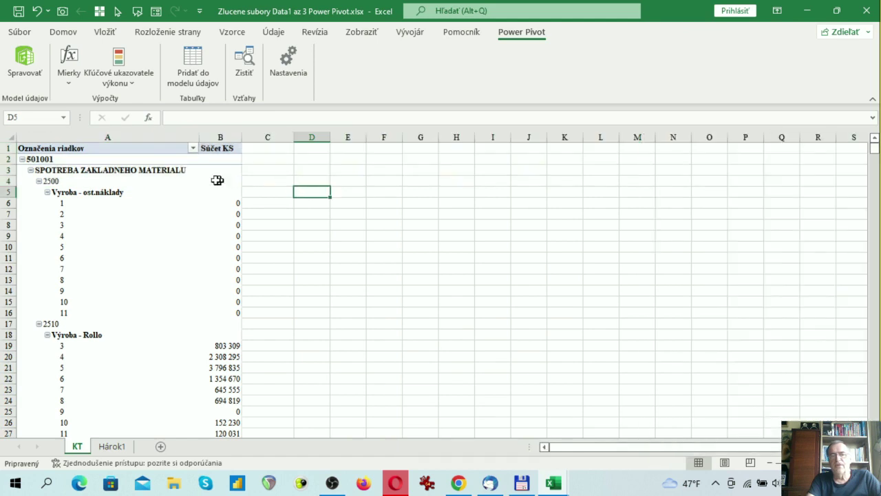
left_click(154, 145)
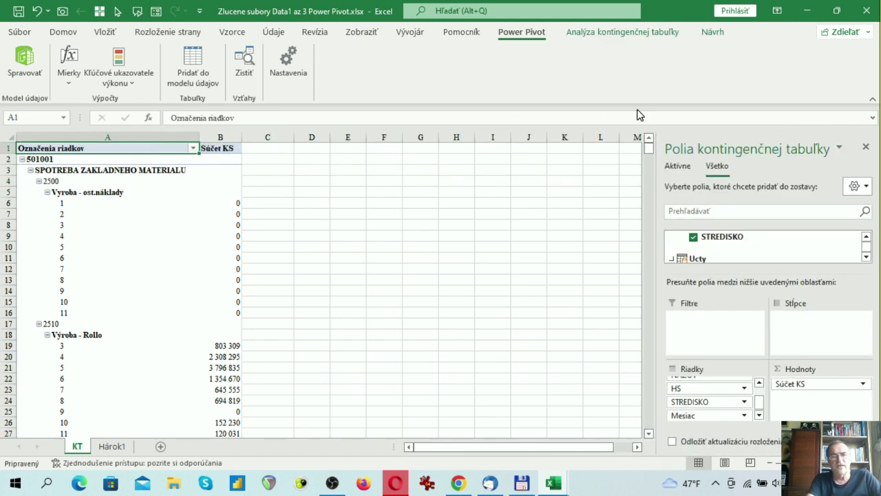
Step: Show the pivot table in tabular form with grand totals off and no subtotals
left_click(712, 33)
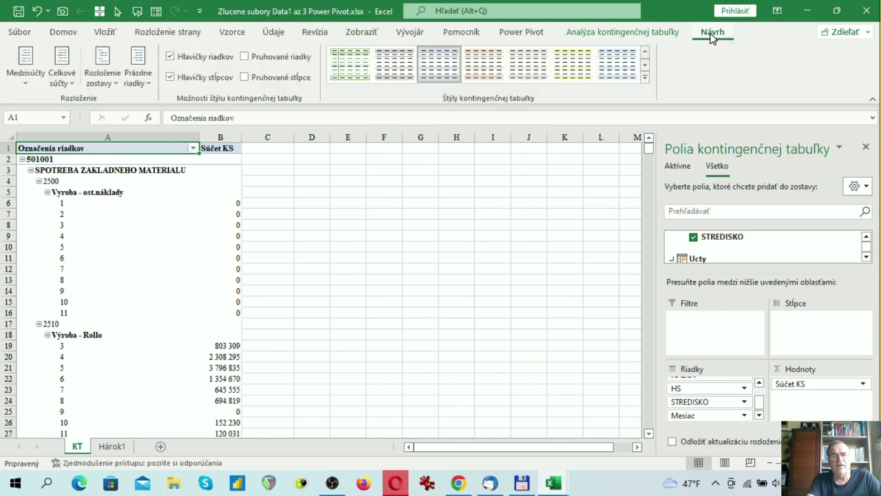
left_click(108, 79)
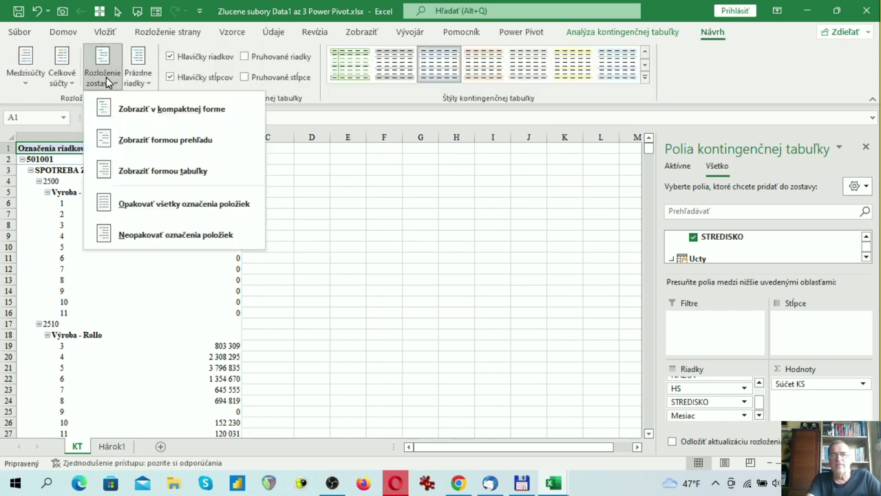
left_click(174, 170)
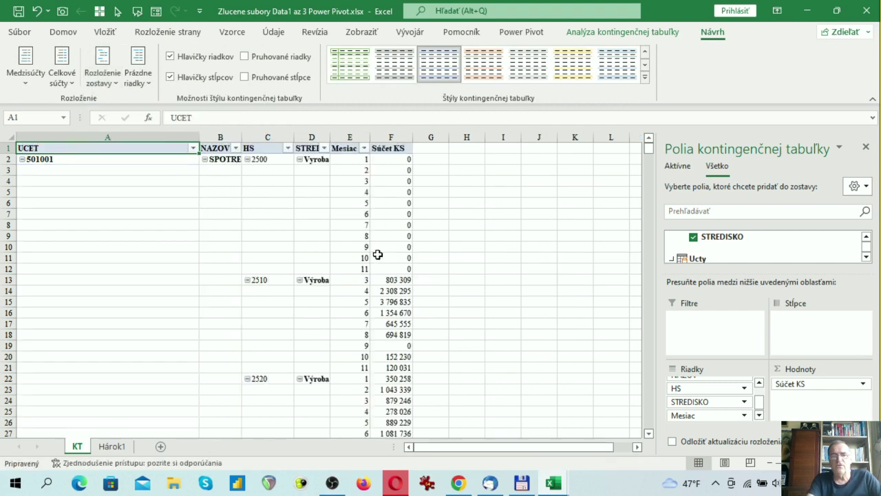
left_click(67, 81)
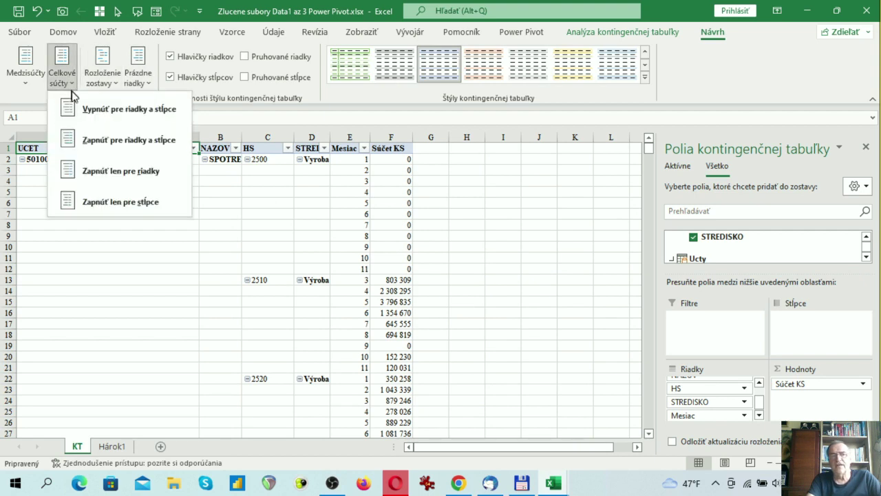
left_click(101, 112)
left_click(25, 77)
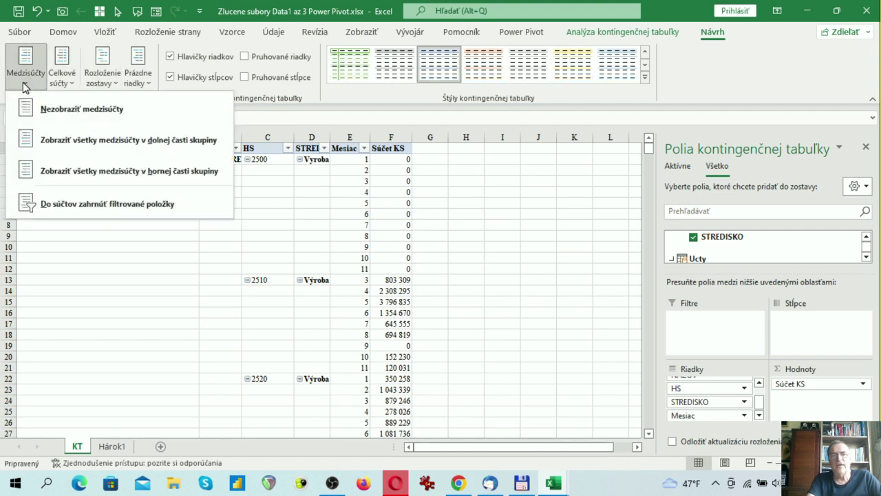
left_click(46, 110)
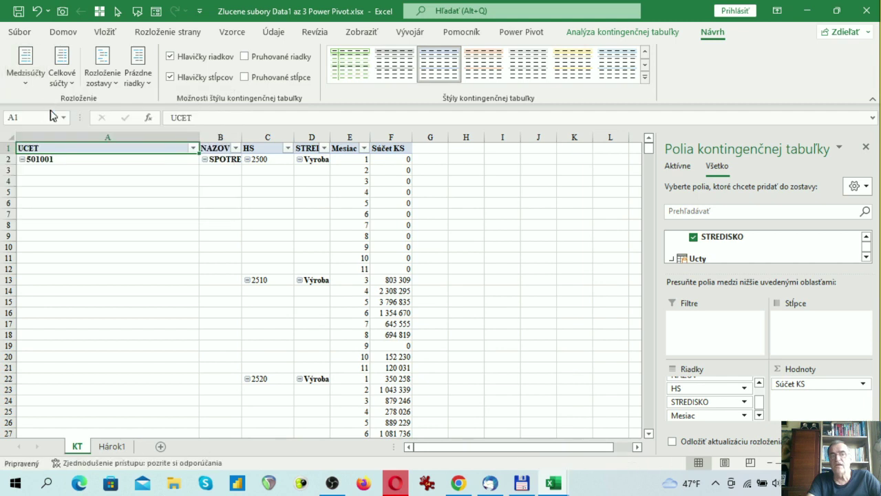
Step: Repeat all item labels on every row and narrow the UCET column
left_click(109, 86)
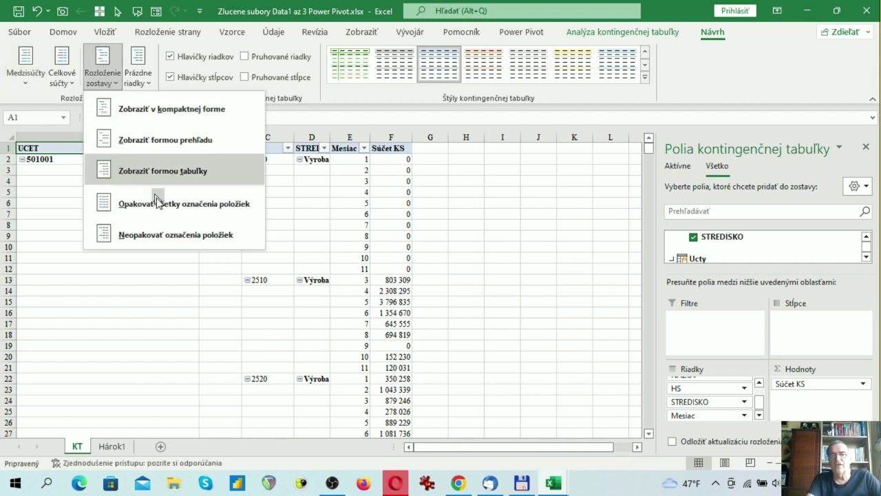
left_click(208, 210)
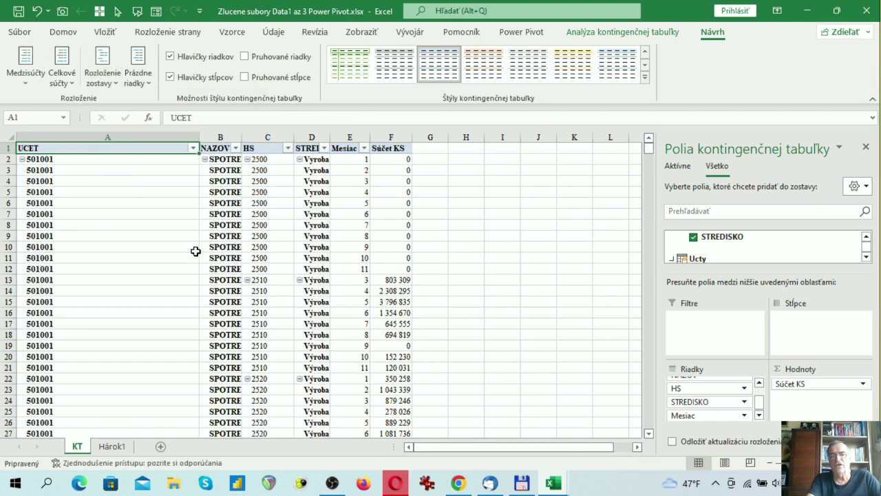
mouse_move(196, 136)
left_mouse_down()
mouse_move(74, 143)
mouse_move(174, 138)
left_mouse_up()
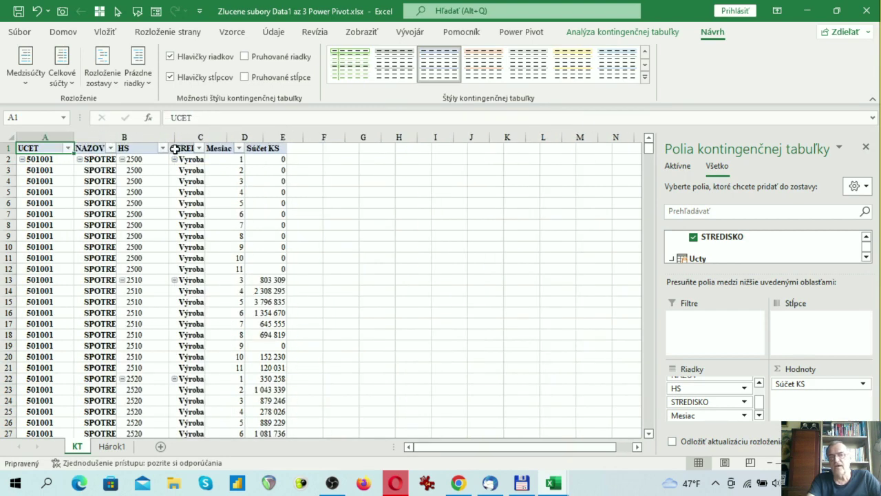
Step: Narrow the HS column, widen NAZOV, then select a STREDISKO cell in the pivot table
mouse_move(226, 138)
left_mouse_down()
mouse_move(202, 138)
mouse_move(310, 147)
left_mouse_up()
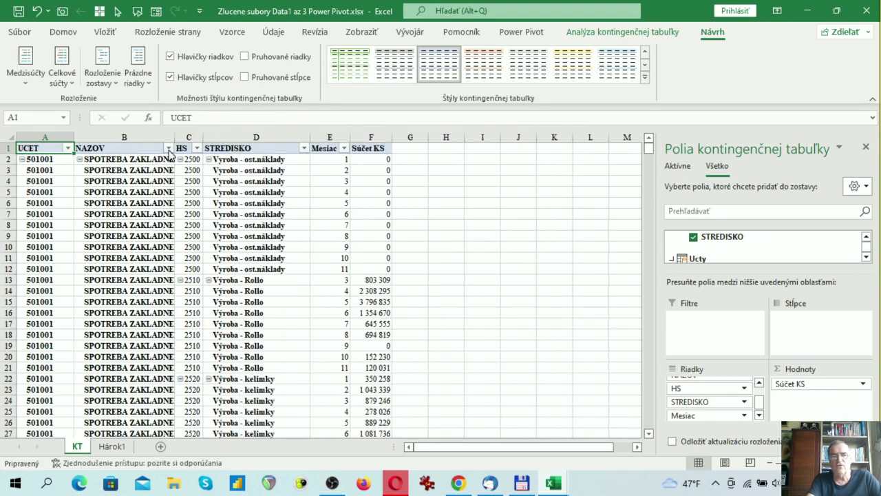
left_click_drag(169, 136, 197, 137)
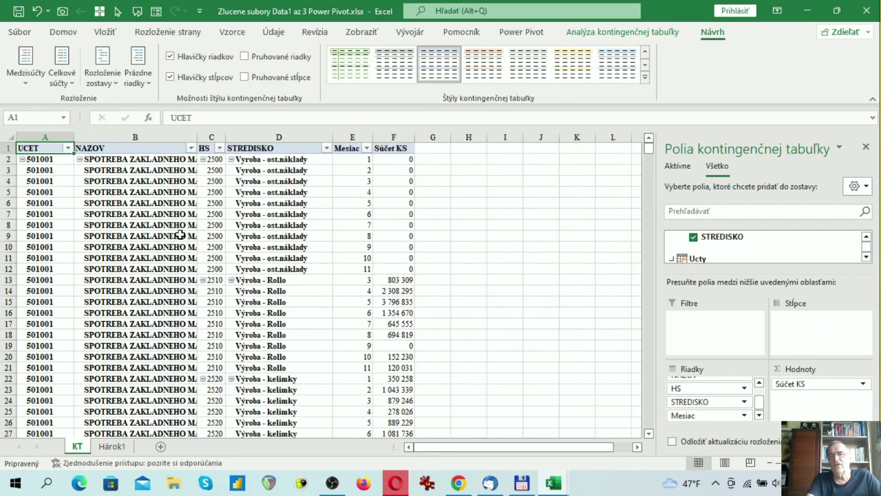
scroll(175, 252, "down", 6)
scroll(189, 251, "down", 8)
scroll(193, 254, "down", 6)
scroll(200, 257, "down", 5)
scroll(202, 259, "down", 2)
scroll(202, 258, "down", 6)
scroll(202, 259, "up", 8)
scroll(202, 258, "up", 9)
scroll(201, 258, "up", 10)
scroll(202, 258, "up", 6)
left_click(435, 146)
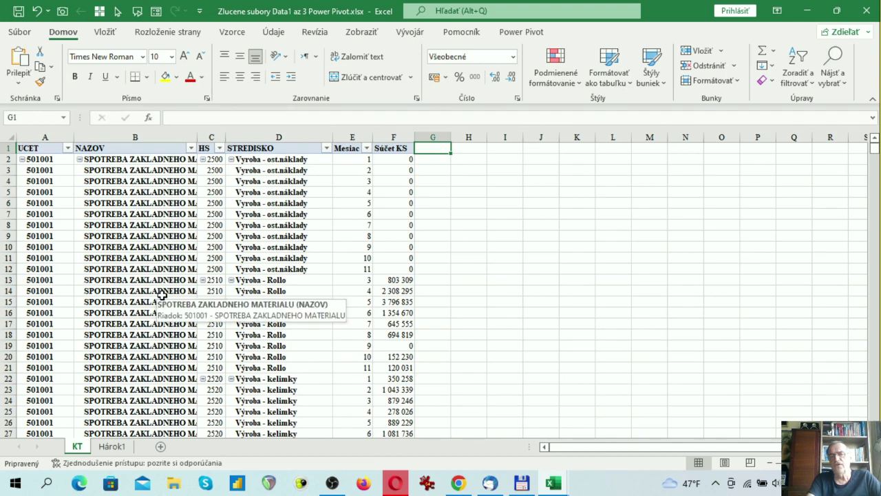
left_click(253, 249)
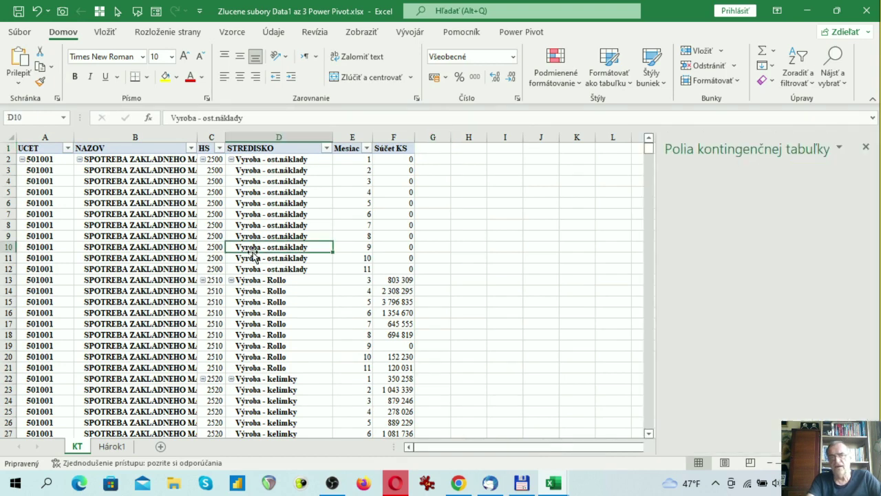